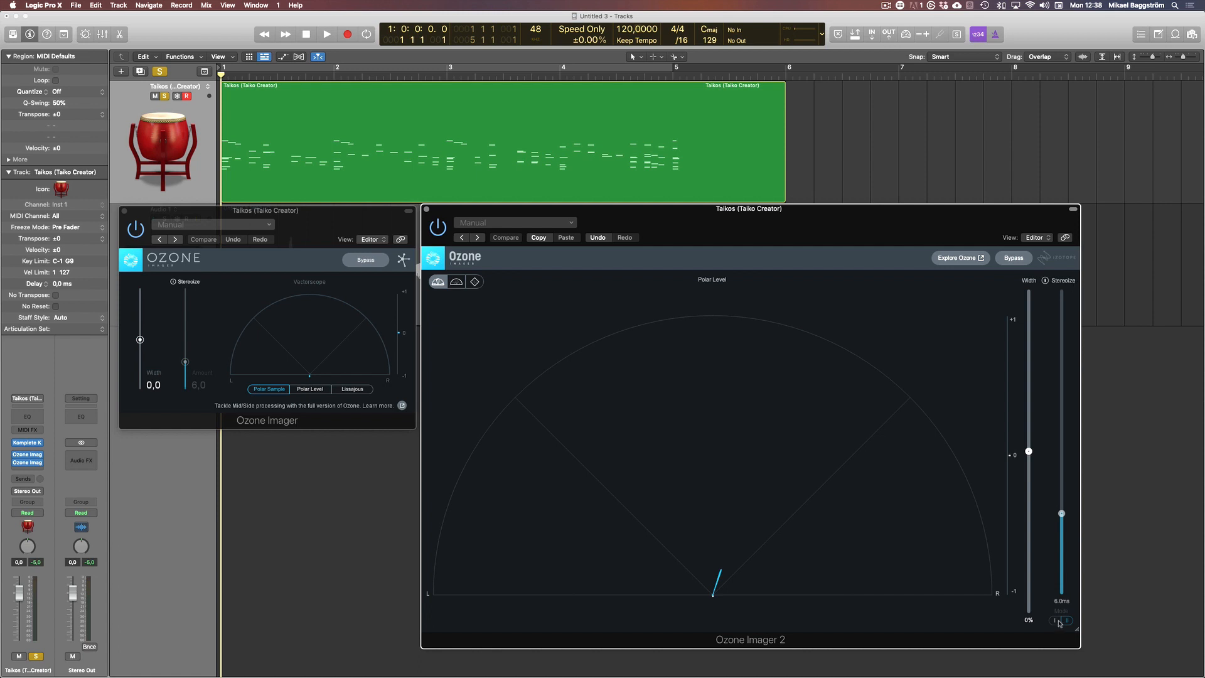
Compare the Lissajous, Polar Level and Polar Sample vectorscope modes in the original Ozone Imager, ending on Polar Sample
left_click(329, 233)
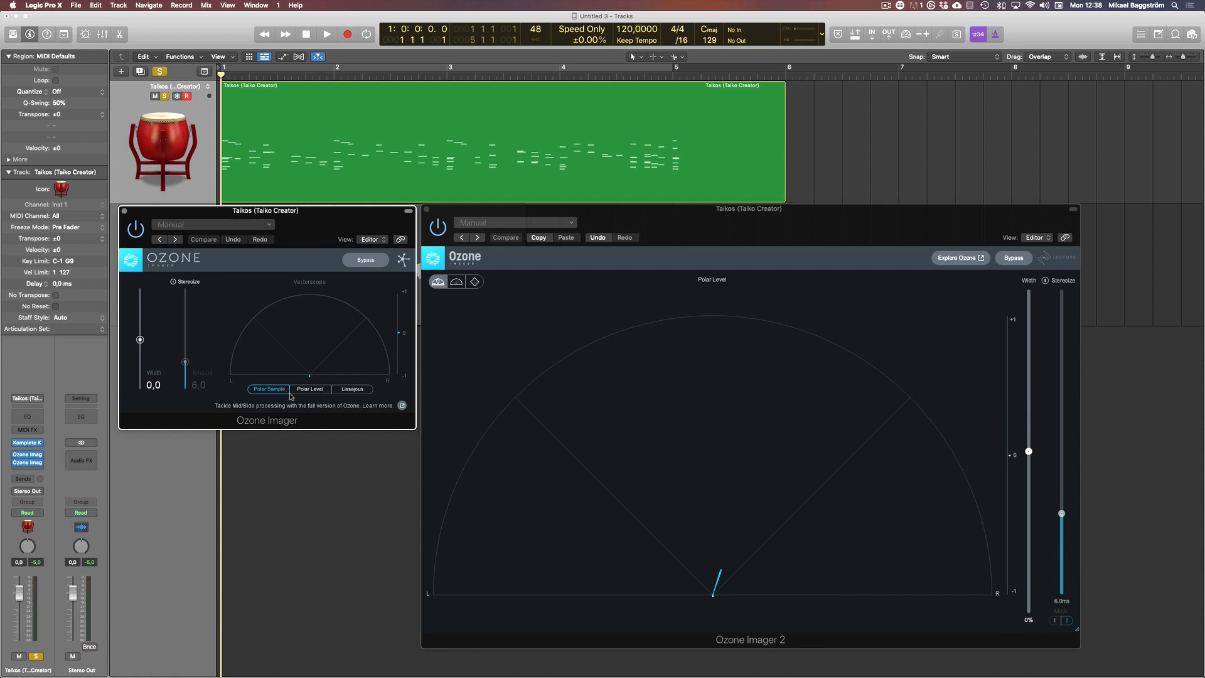
left_click(342, 393)
left_click(277, 391)
left_click(305, 392)
left_click(266, 389)
Preview the Polar Sample view in Ozone Imager 2 and return to the Polar Level view
left_click(441, 283)
left_click(456, 281)
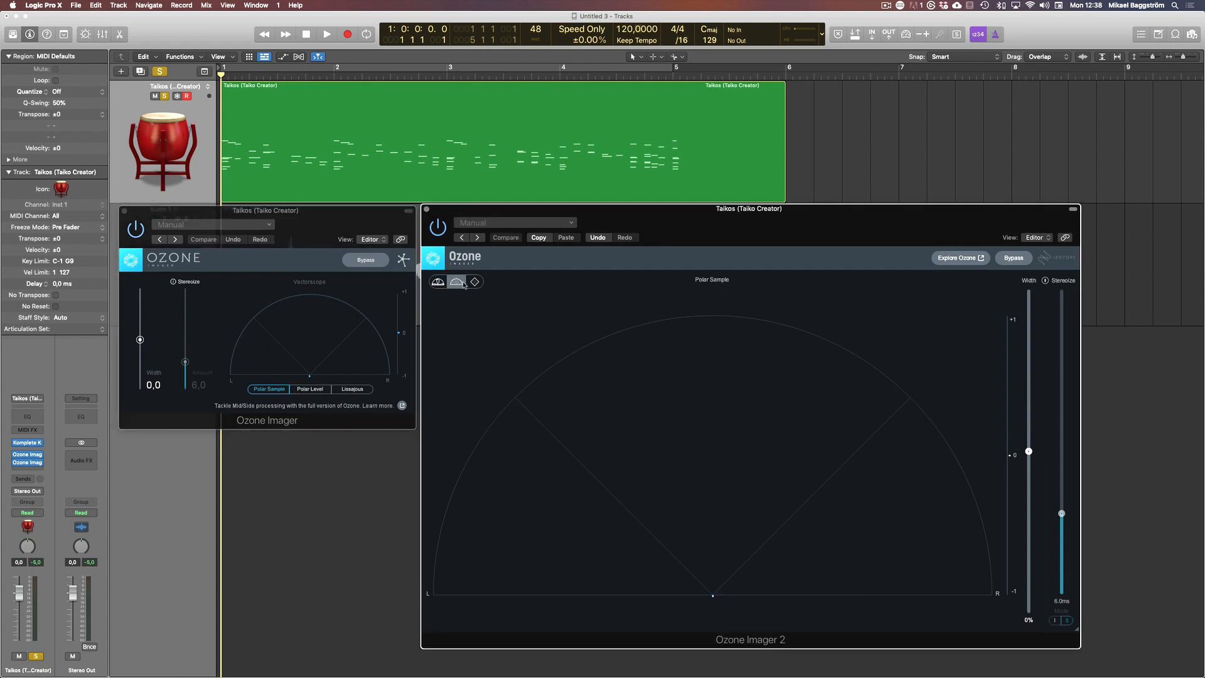
left_click(439, 282)
Close the original Ozone Imager window and move the Ozone Imager 2 window to below the start of the Taikos region
left_click(263, 211)
left_click(124, 212)
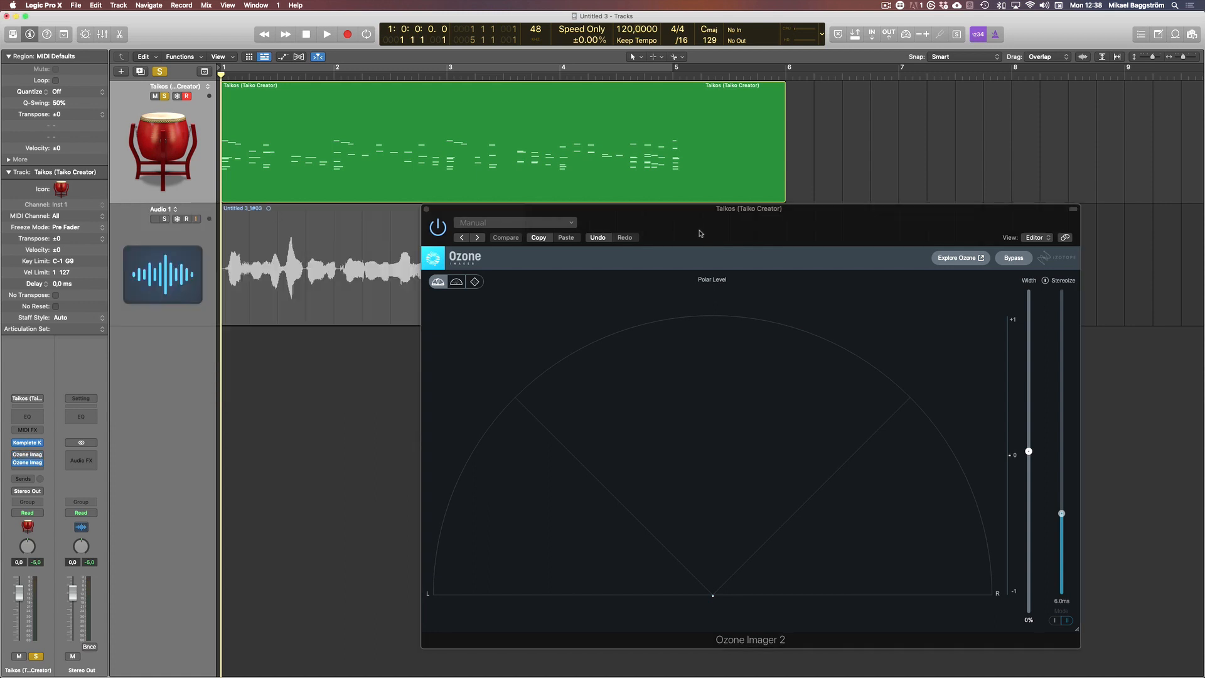
left_click_drag(703, 220, 413, 227)
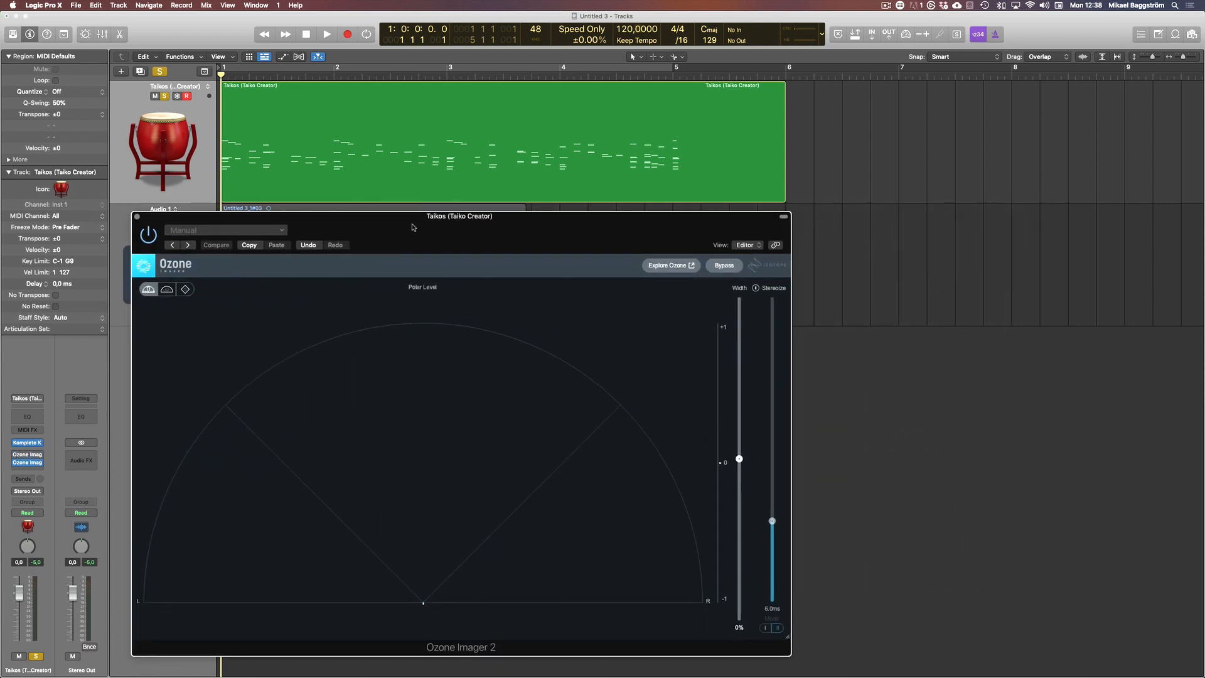
Select the Taikos track, disable Ozone Imager 2 and play the region to hear the unprocessed sound
left_click(176, 128)
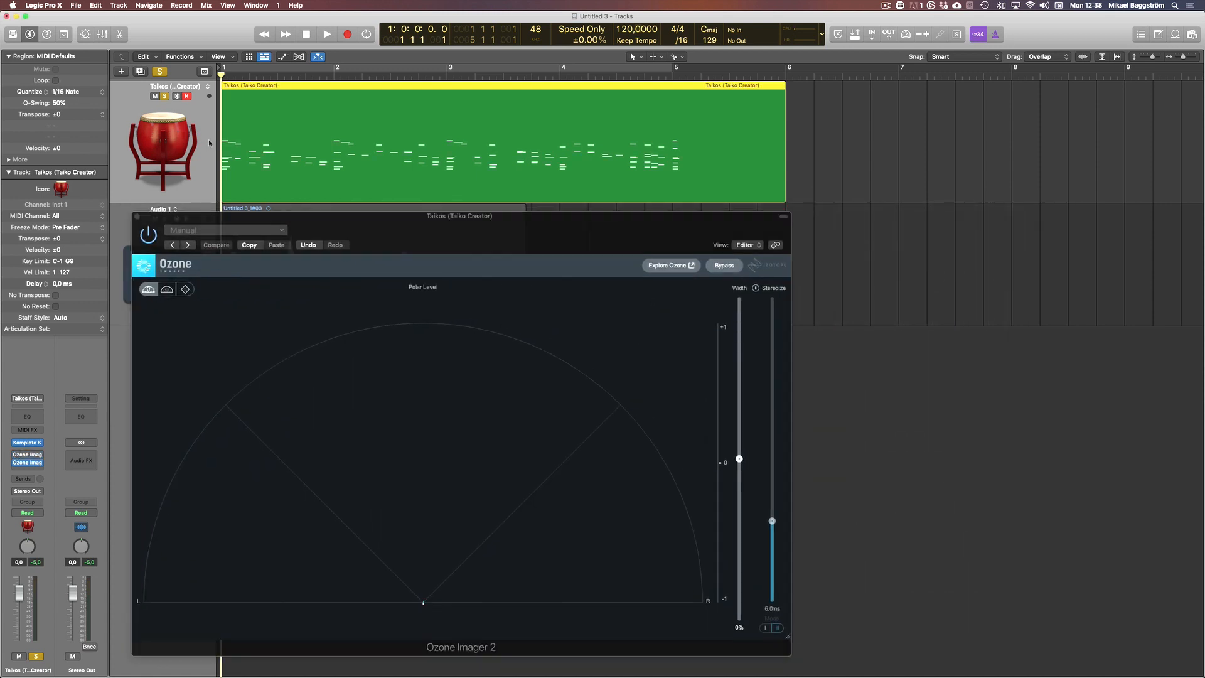
left_click(148, 240)
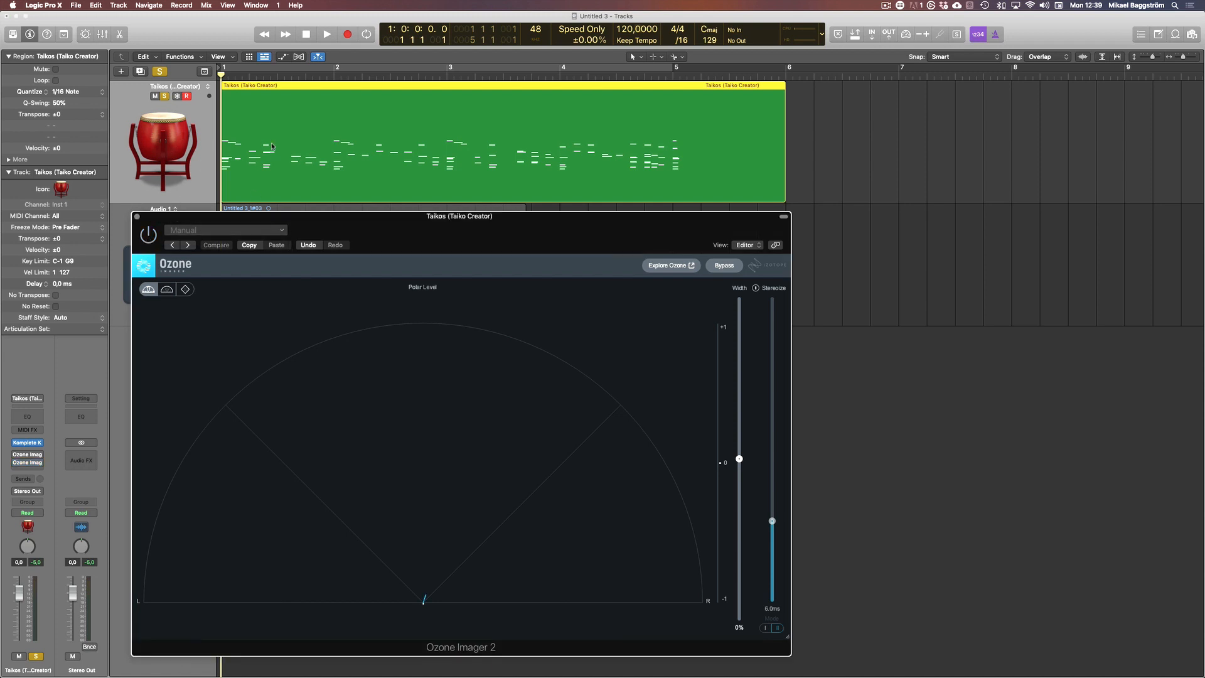
key("space")
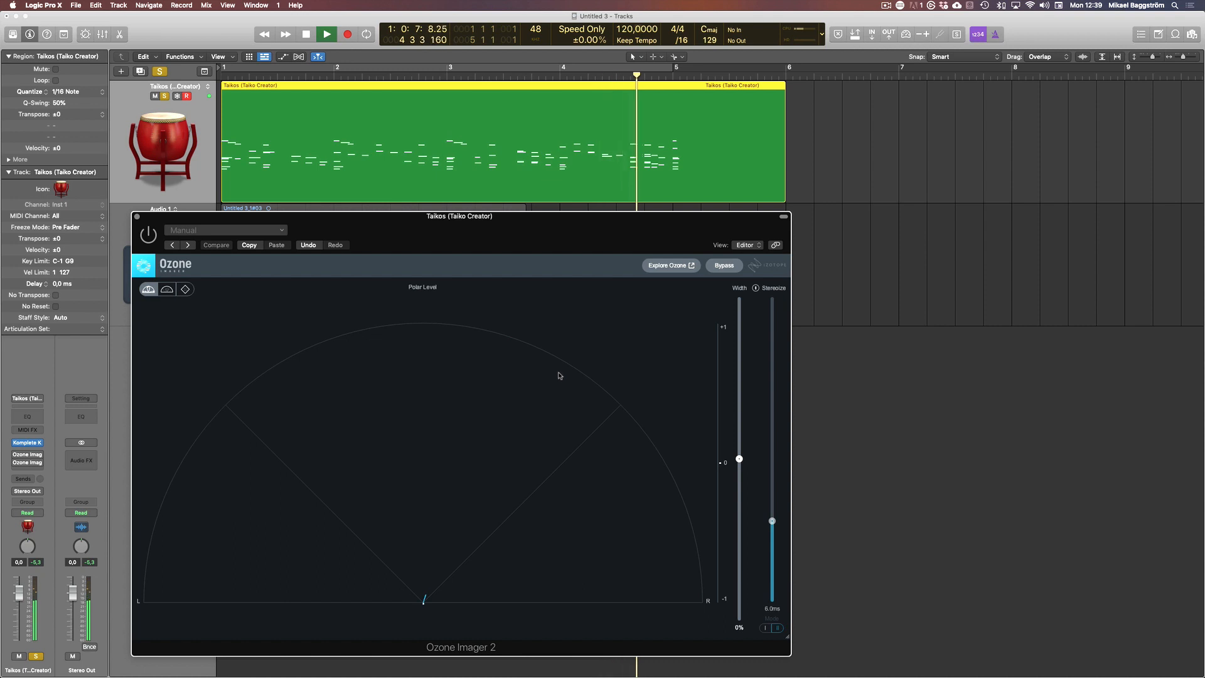
key("space")
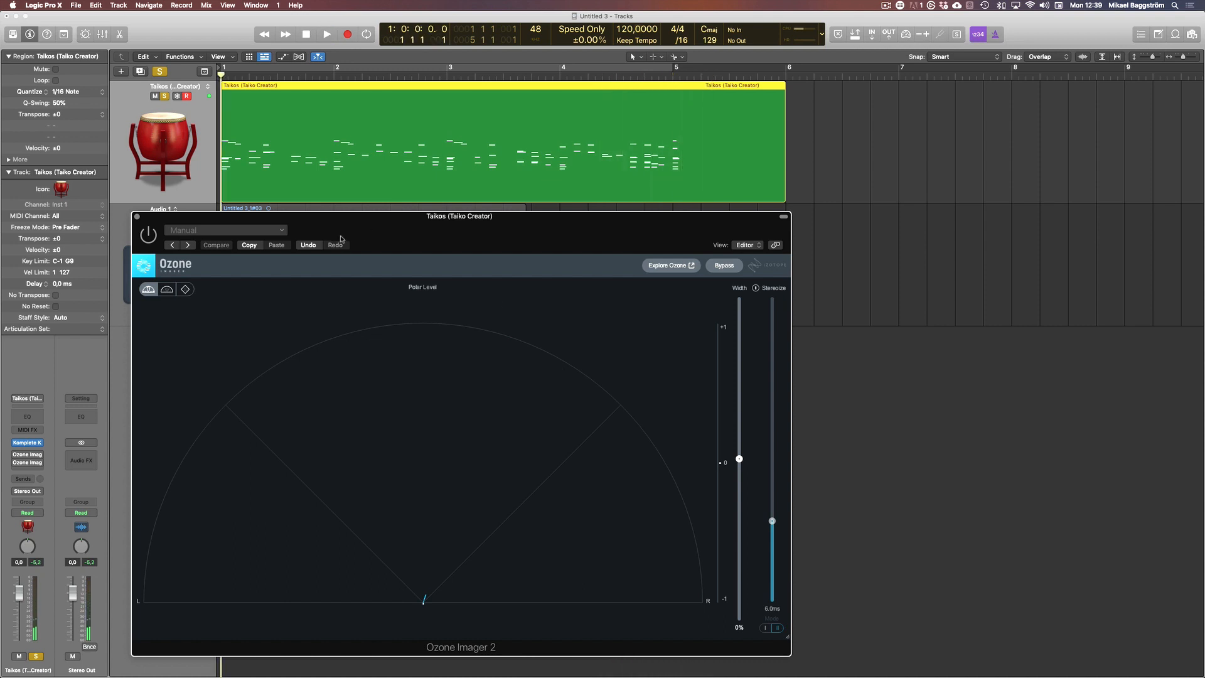
Narrow the width in Ozone Imager 2 to -43% and play the Taikos region from the start to hear the effect
left_click_drag(452, 232, 440, 228)
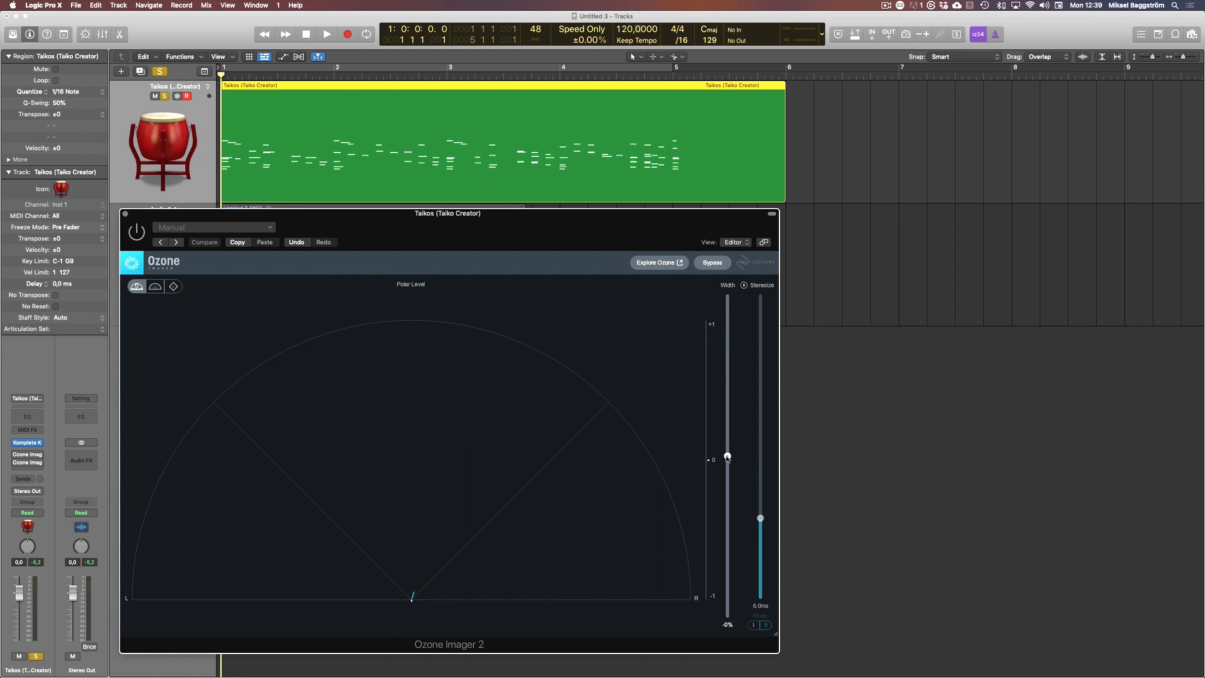
left_click_drag(728, 457, 732, 528)
key("space")
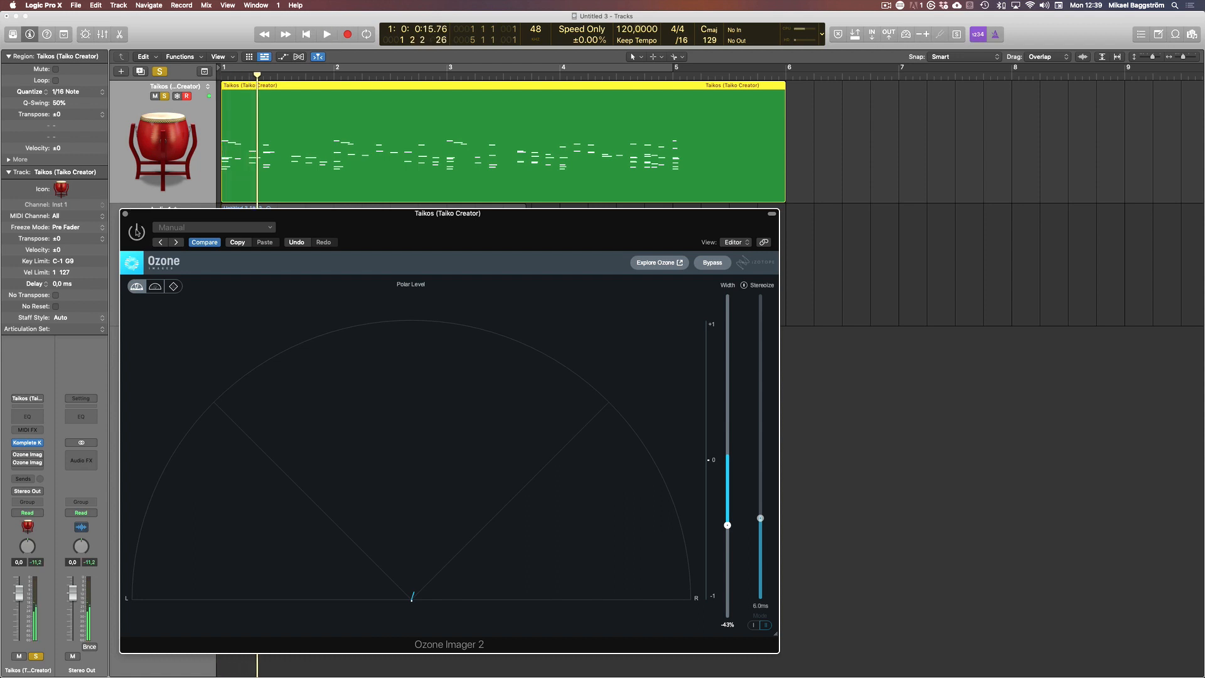
key("Return")
key("Return")
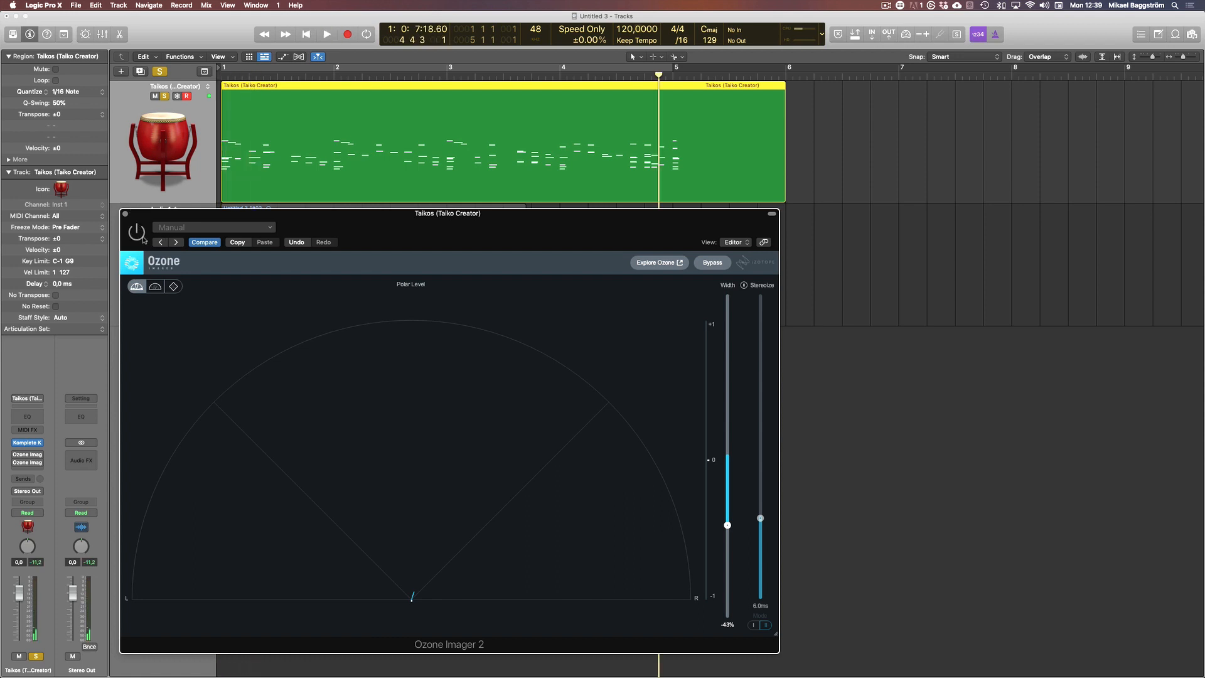
key("space")
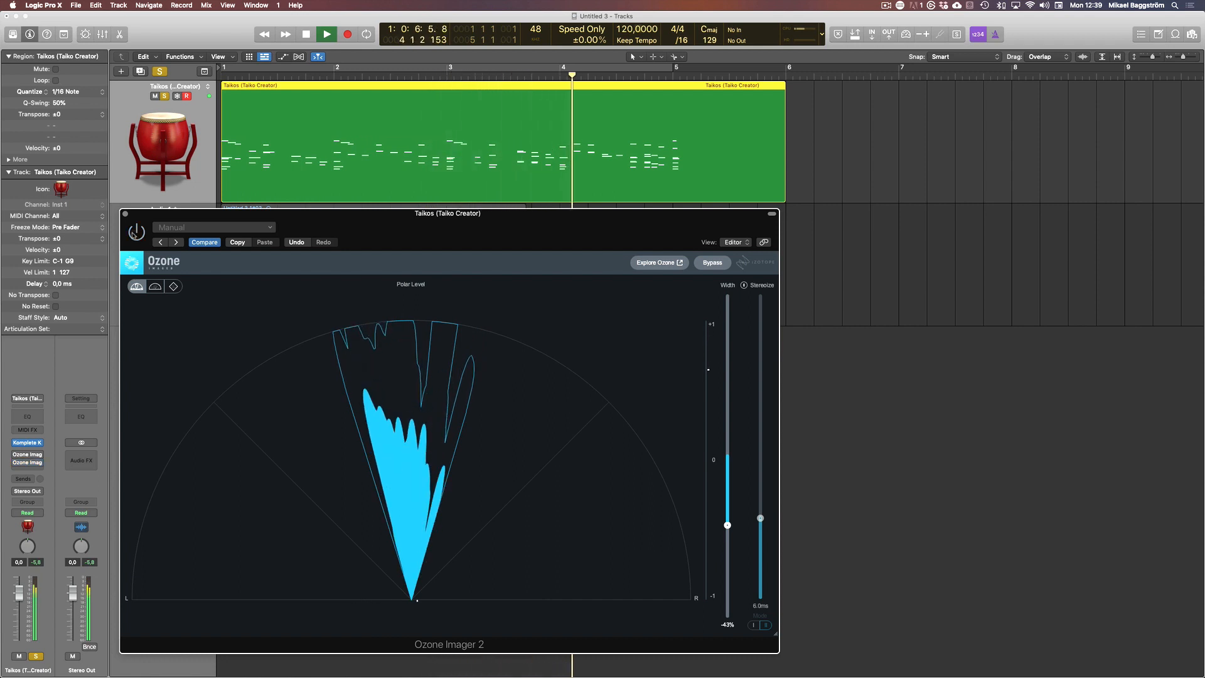
key("space")
Set the width in Ozone Imager 2 to 0%, enable the plug-in and play the Taikos region from the start
left_click_drag(727, 525, 725, 422)
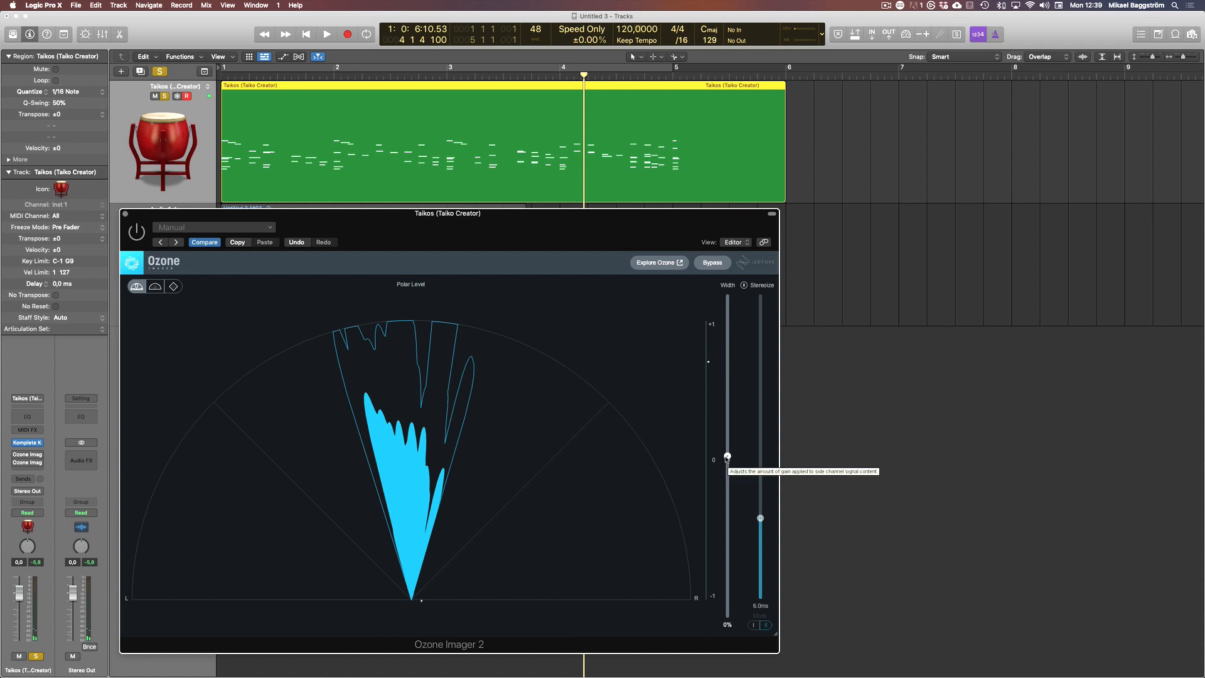
left_click(133, 233)
key("Return")
key("space")
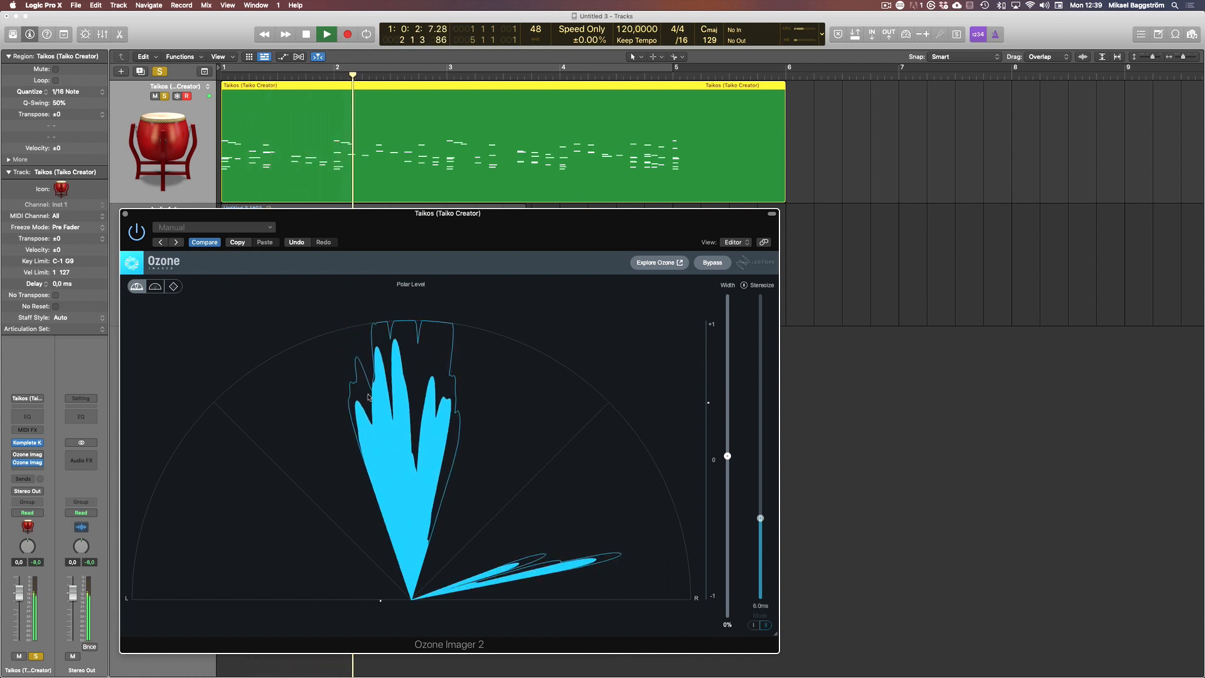
key("space")
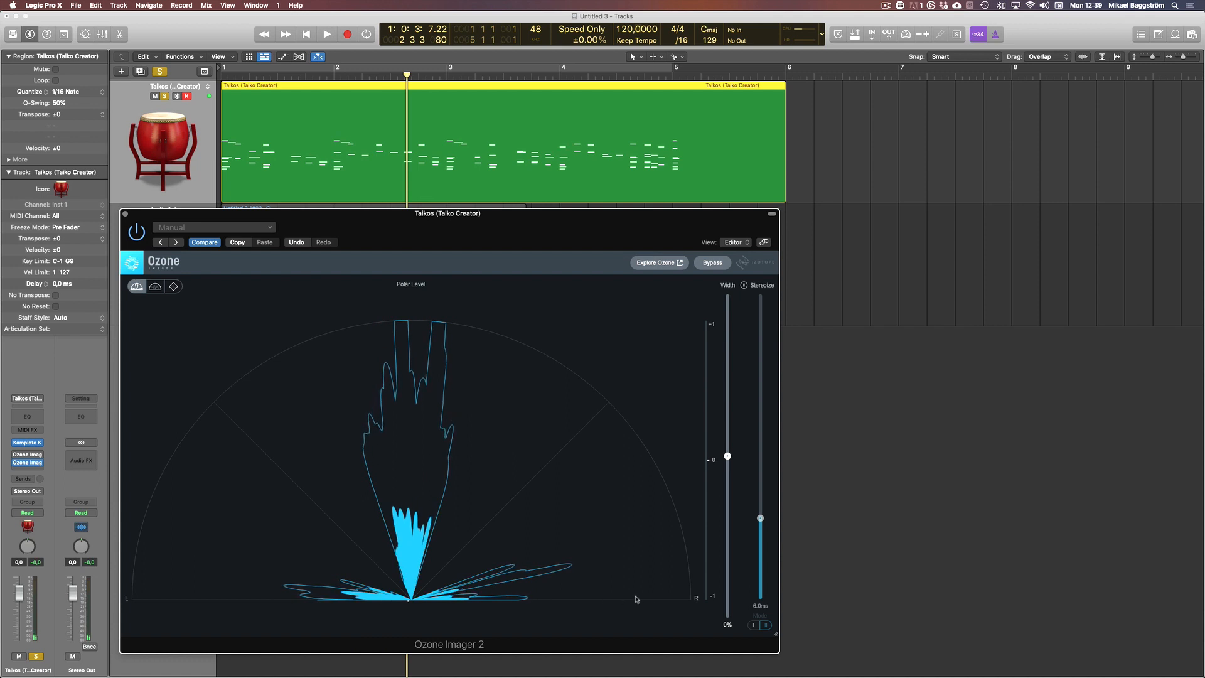
Replay the Taikos region from the start and examine its stereo spread in the Polar Level view
key("Return")
key("Return")
key("space")
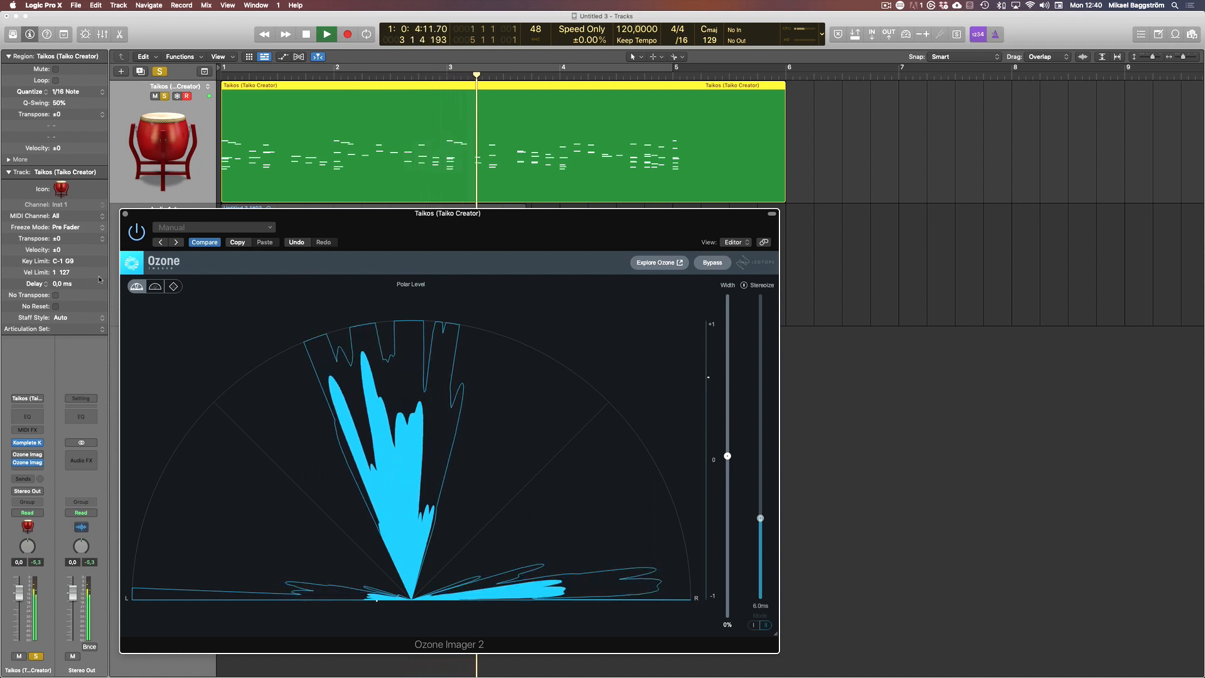
key("space")
Show the Polar Sample view and play the Taikos region from the start to examine its stereo image
left_click(155, 286)
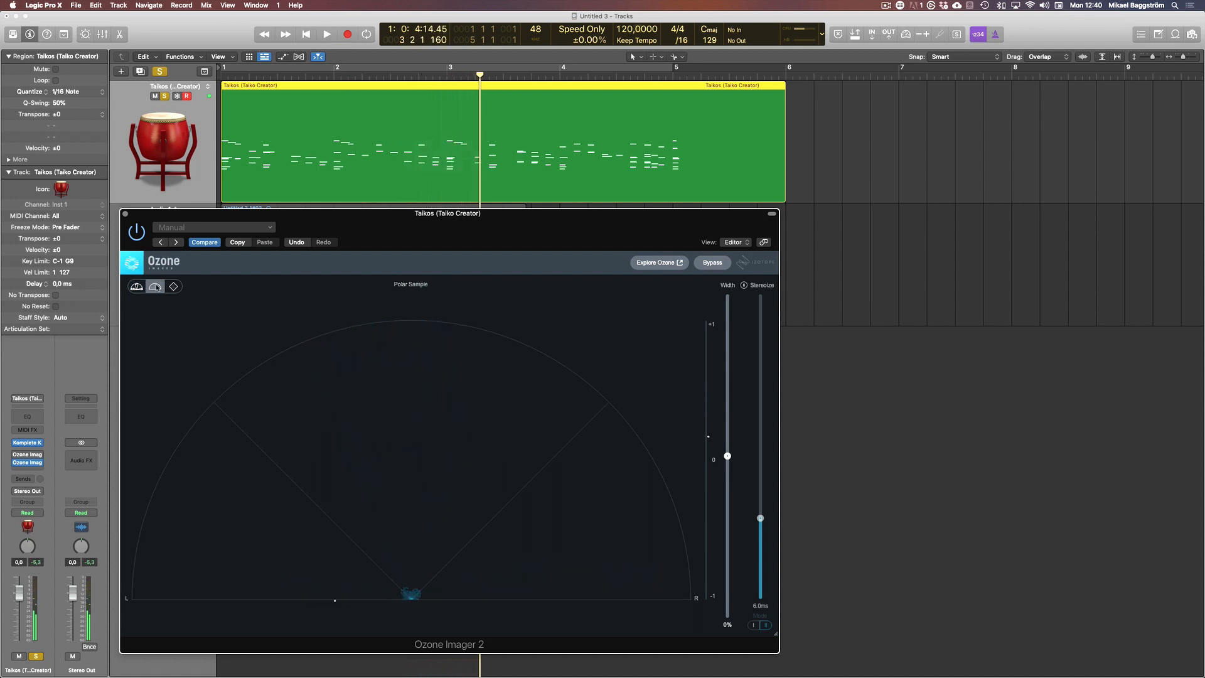
key("Return")
key("space")
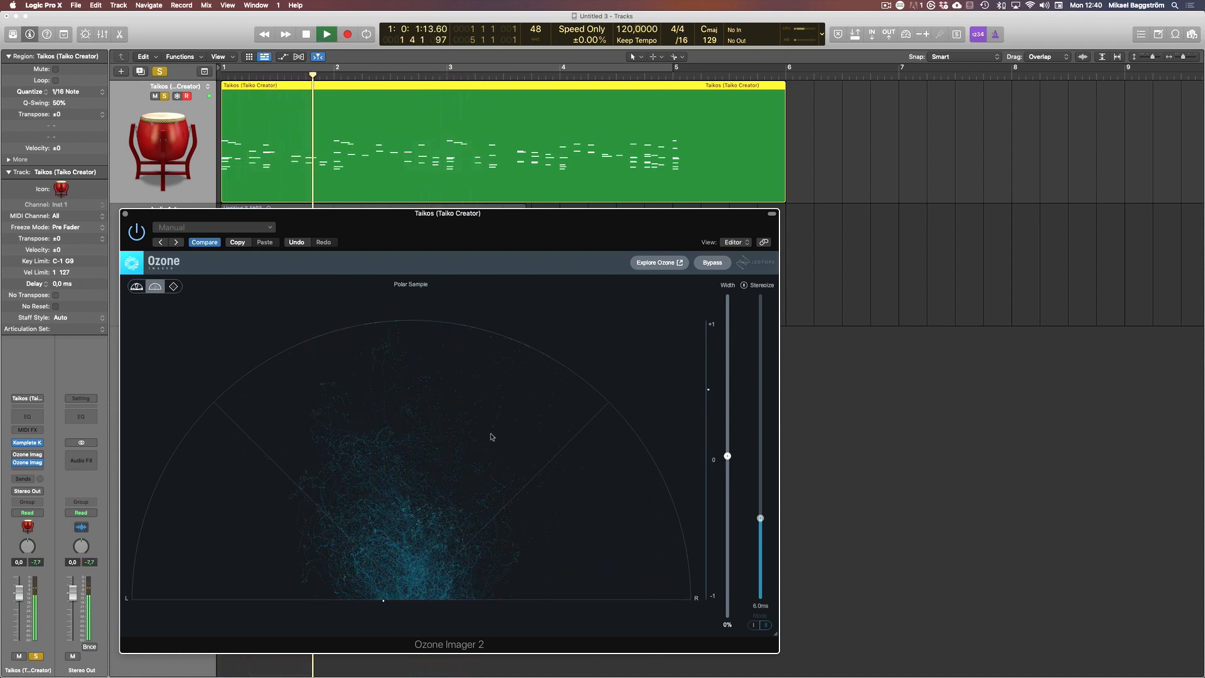
key("space")
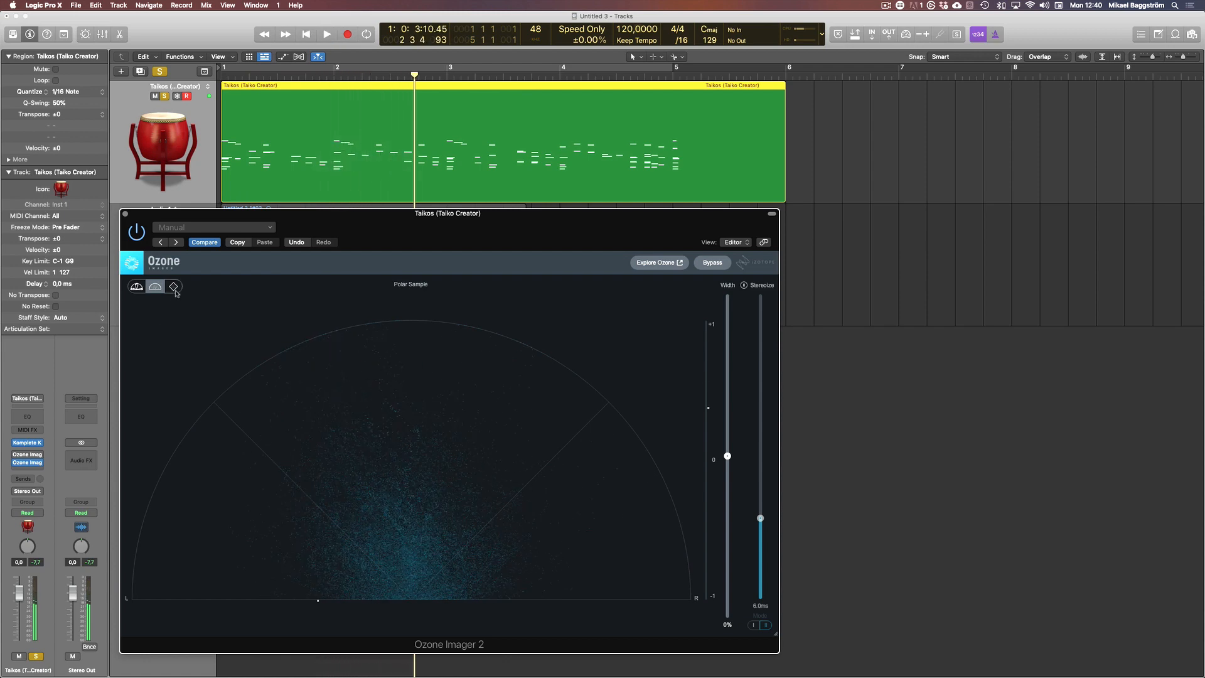
Show the Lissajous view and play the Taikos region from the start to examine its stereo image
left_click(174, 287)
key("Return")
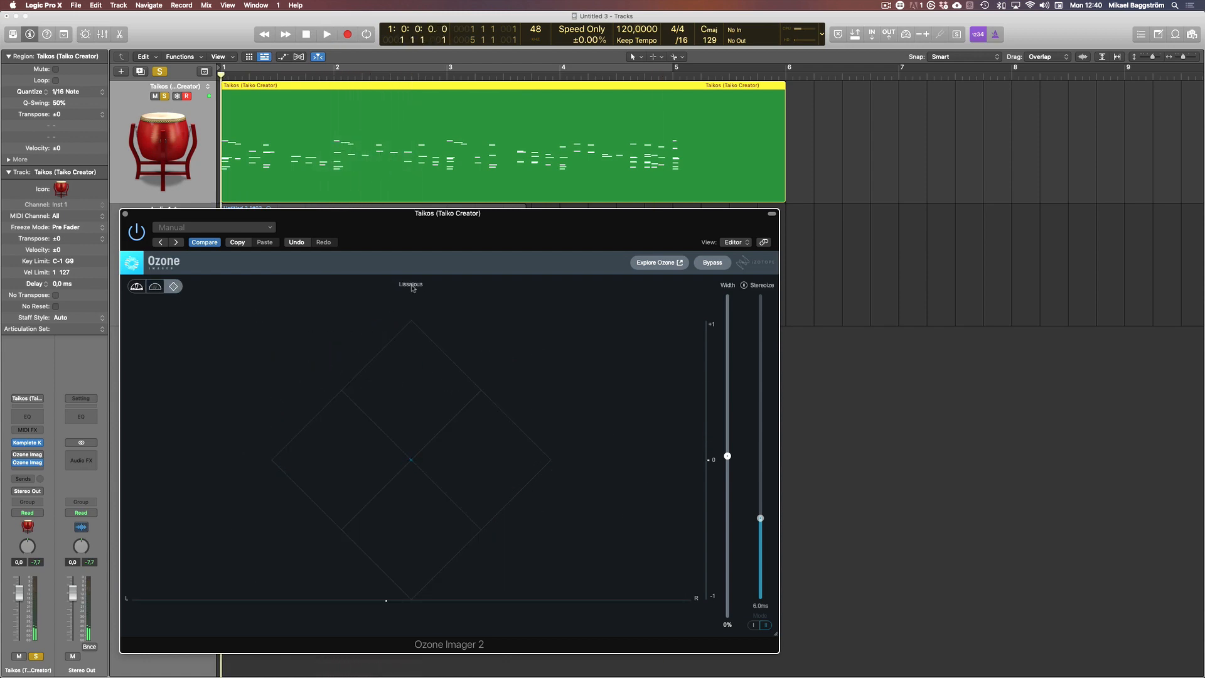
key("space")
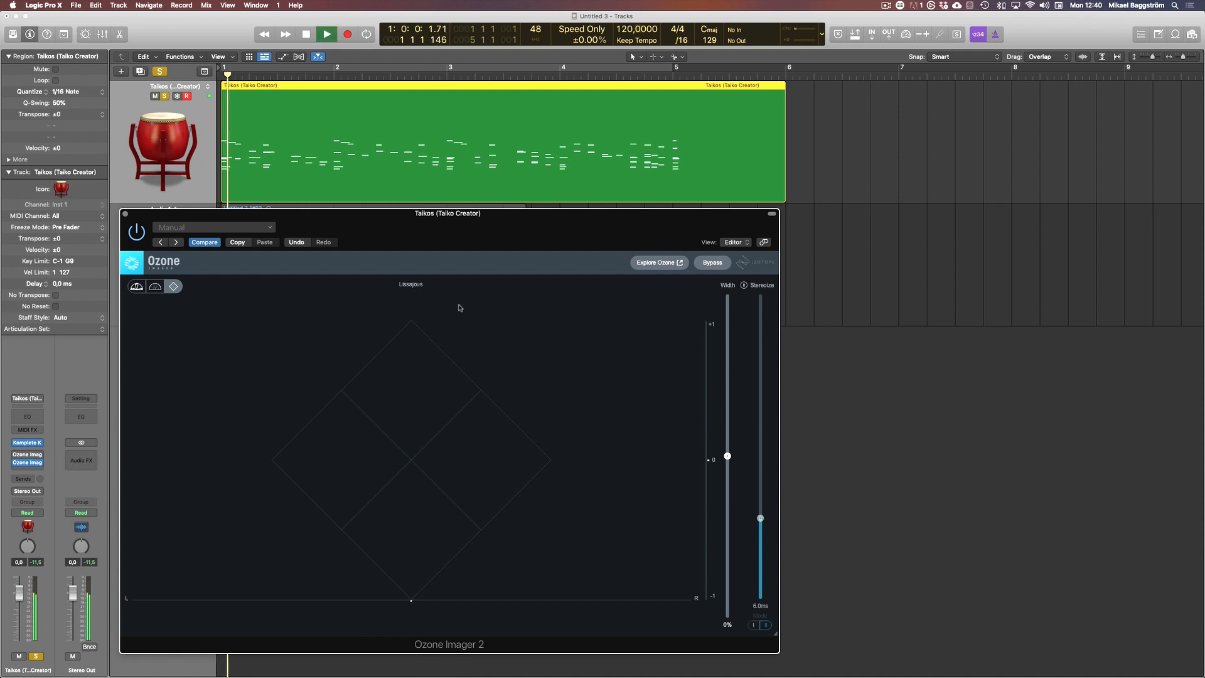
key("space")
Return Ozone Imager 2 to the Polar Level view and play the Taikos region from the start
left_click(137, 287)
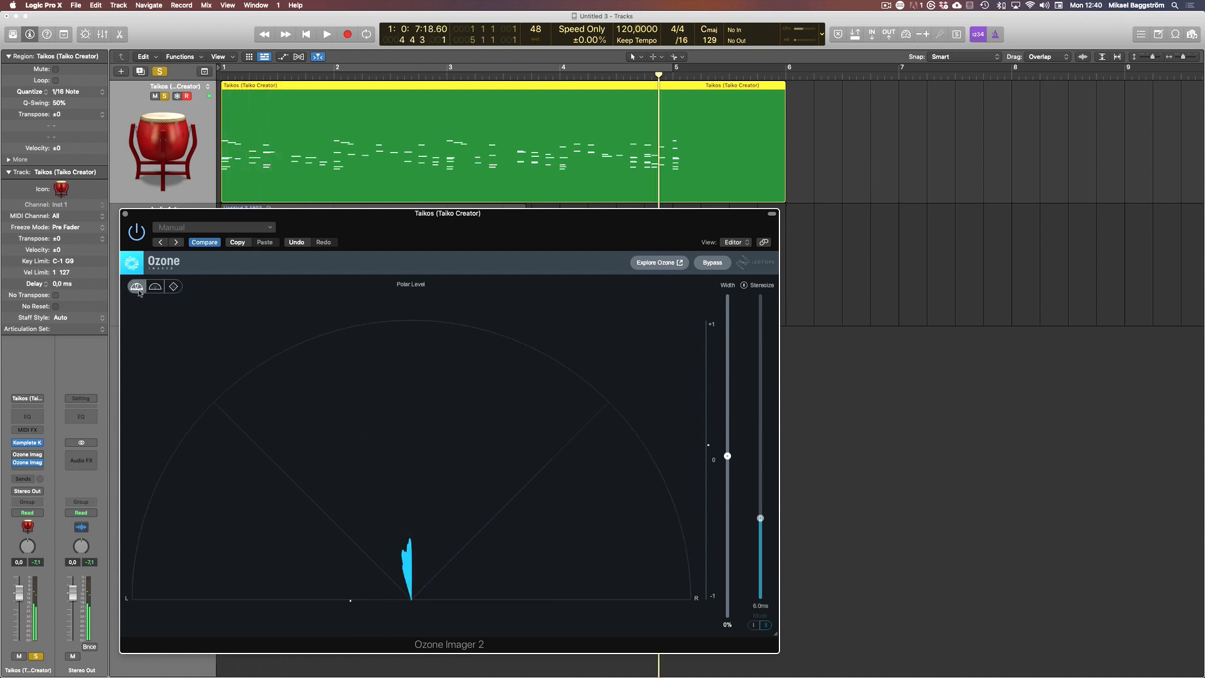
key("Return")
key("space")
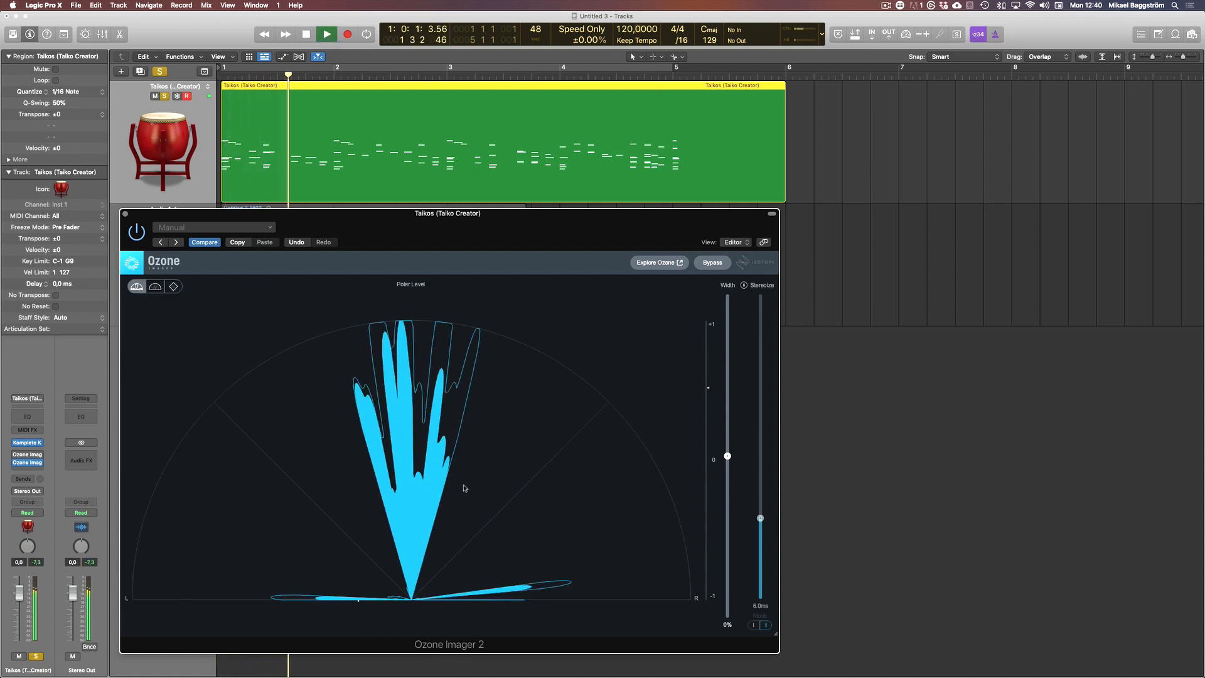
key("space")
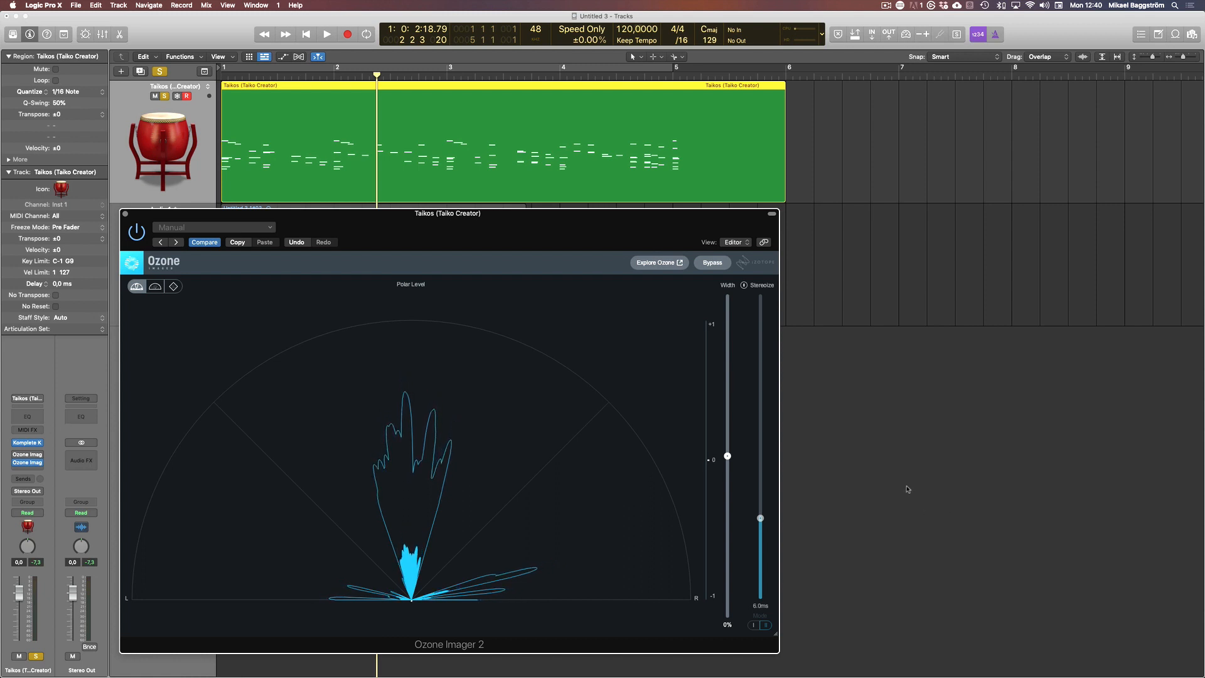
Play the Taikos region again to examine the correlation meter beside the Polar Level view, and return to the start
key("Return")
key("space")
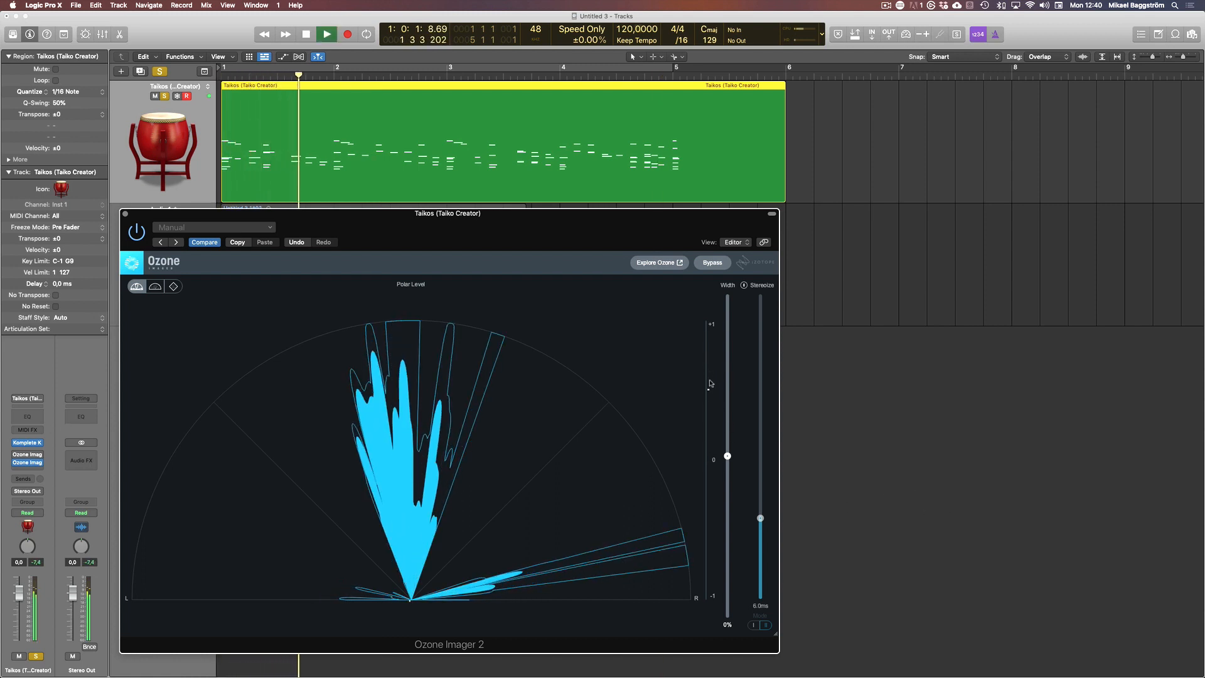
key("space")
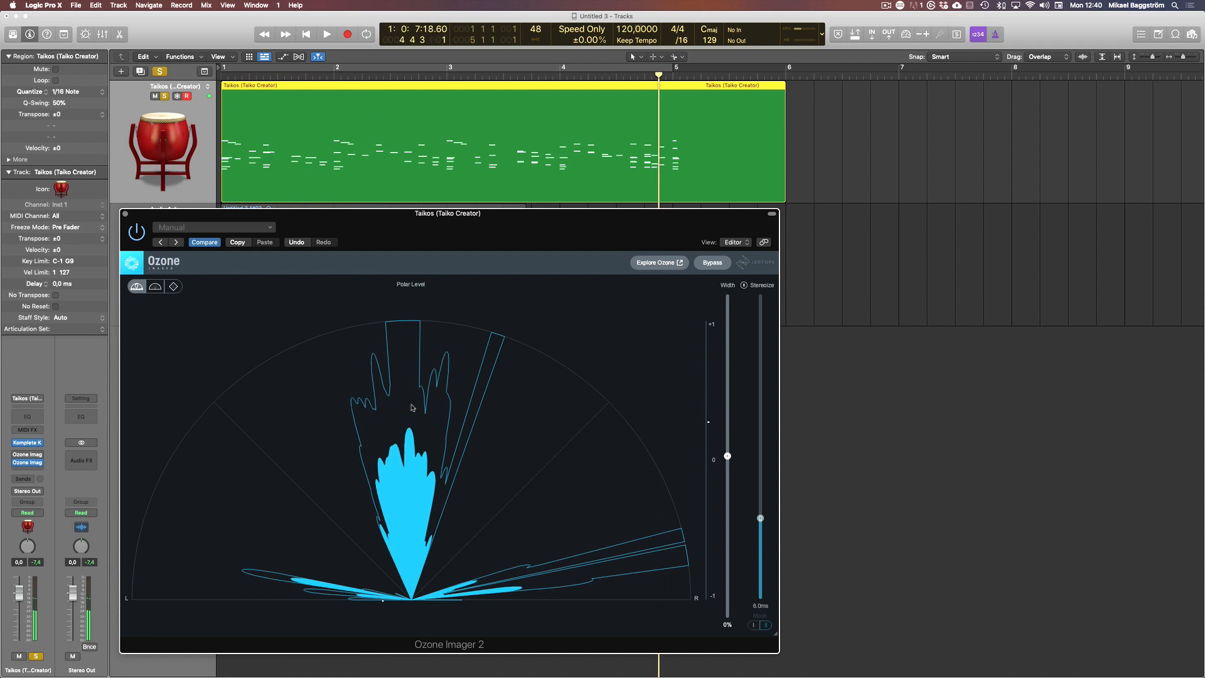
key("Return")
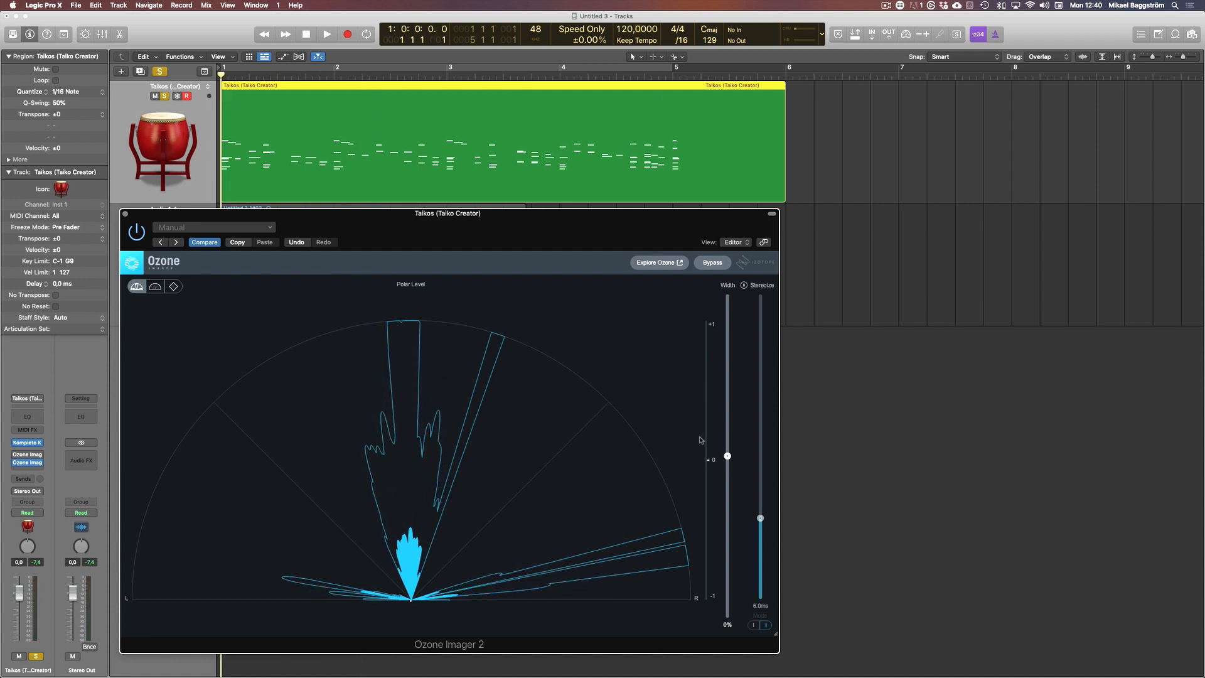
Adjust the width in Ozone Imager 2 during playback of the Taikos region, leaving it at 3%
key("space")
mouse_move(727, 456)
left_mouse_down()
mouse_move(727, 422)
mouse_move(727, 592)
mouse_move(727, 375)
mouse_move(732, 455)
left_mouse_up()
key("space")
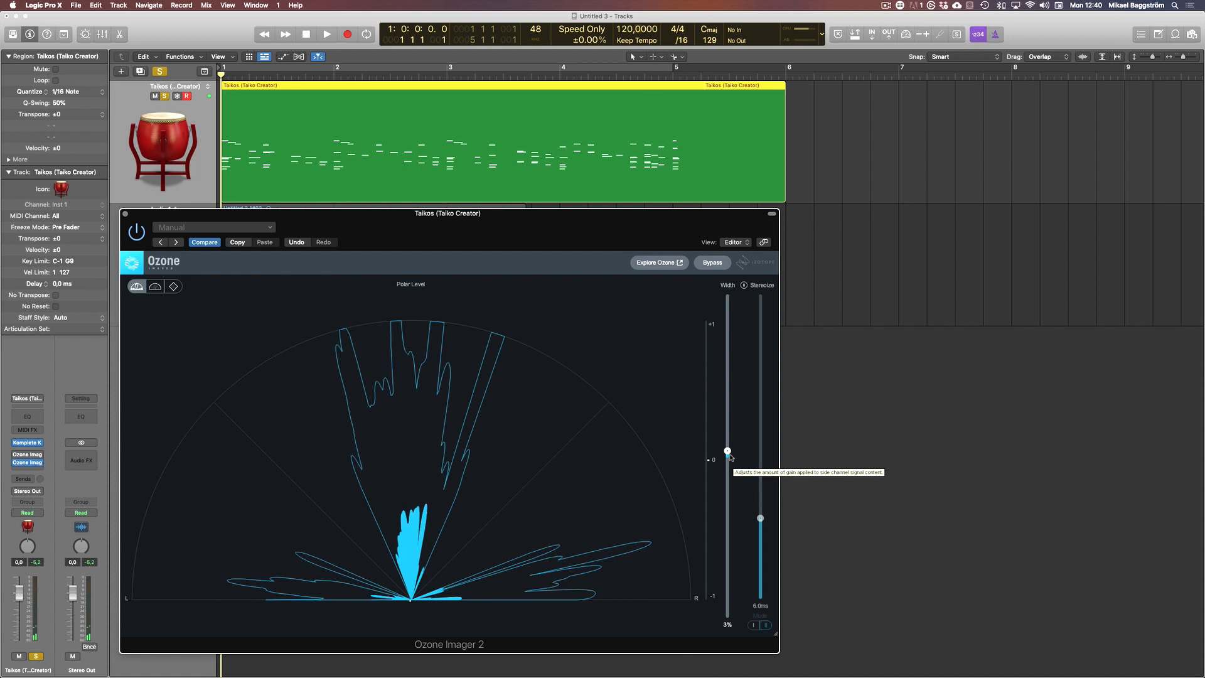
Try widths of -35%, -2% and 20% in Ozone Imager 2 with playback stopped
left_click_drag(730, 457, 730, 507)
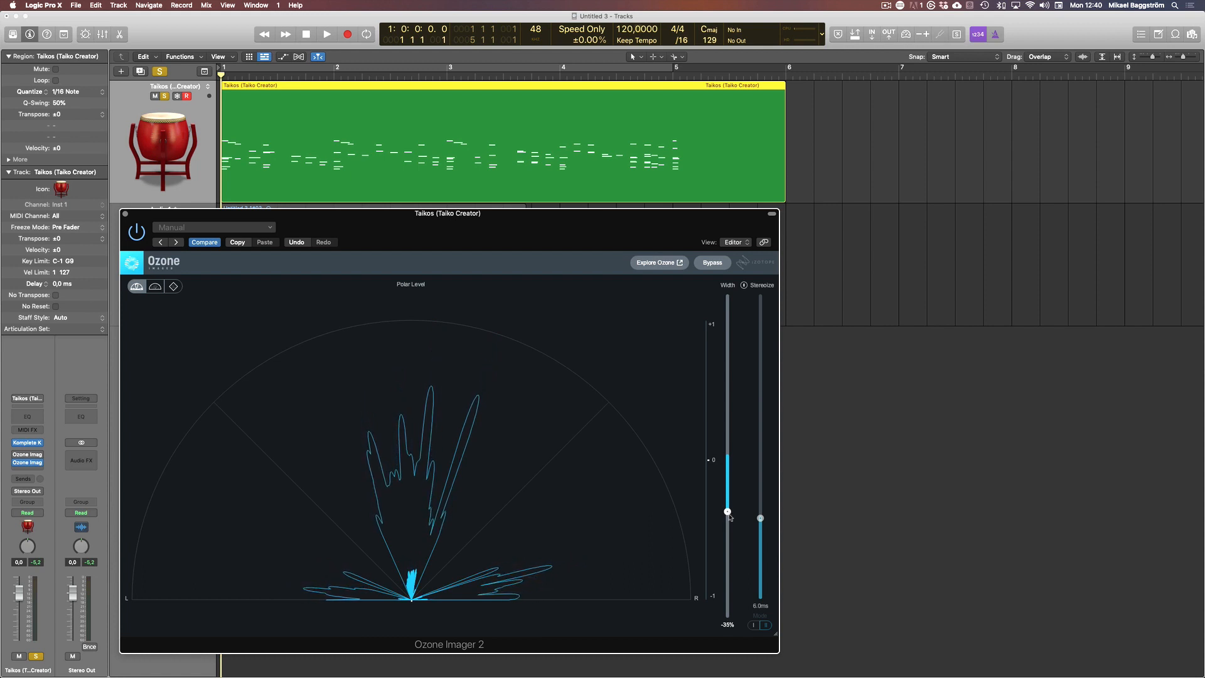
left_click_drag(728, 494, 730, 465)
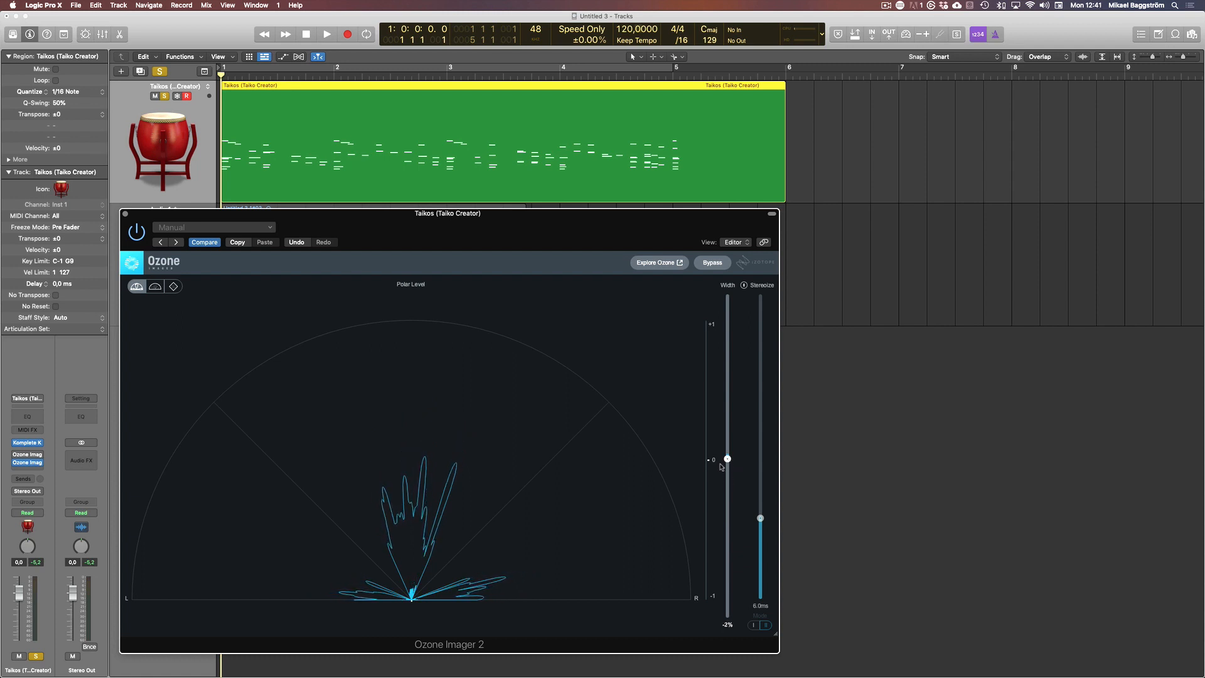
left_click_drag(728, 458, 728, 422)
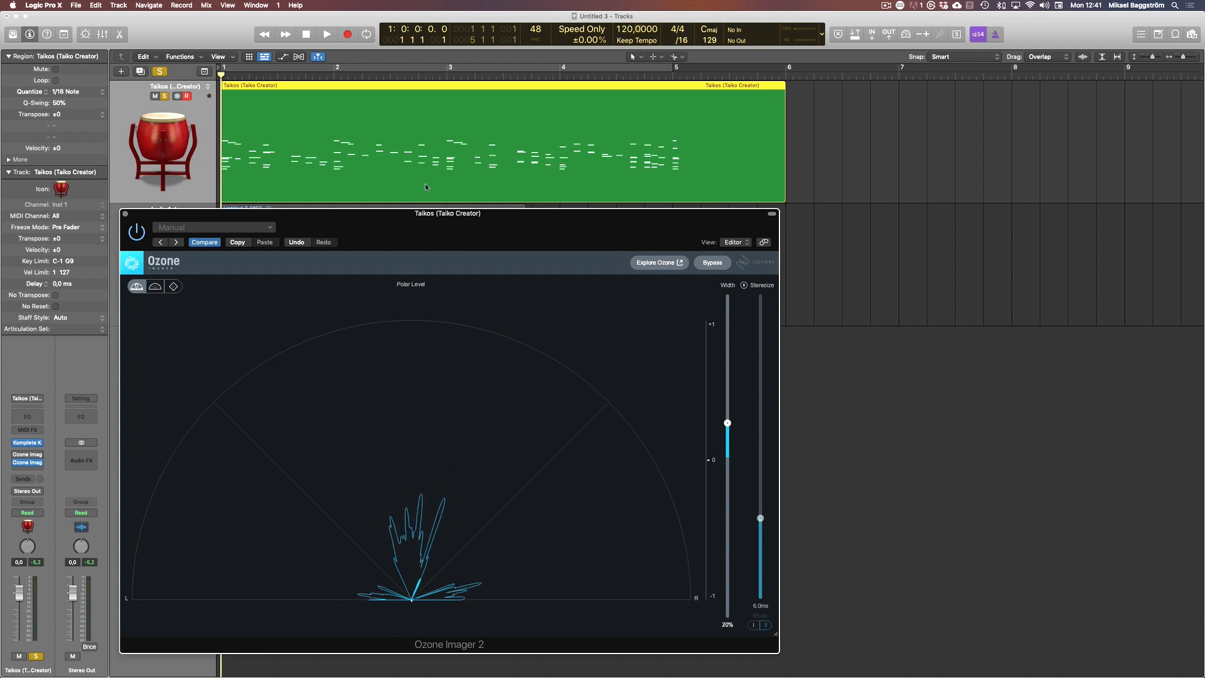
left_click(199, 137)
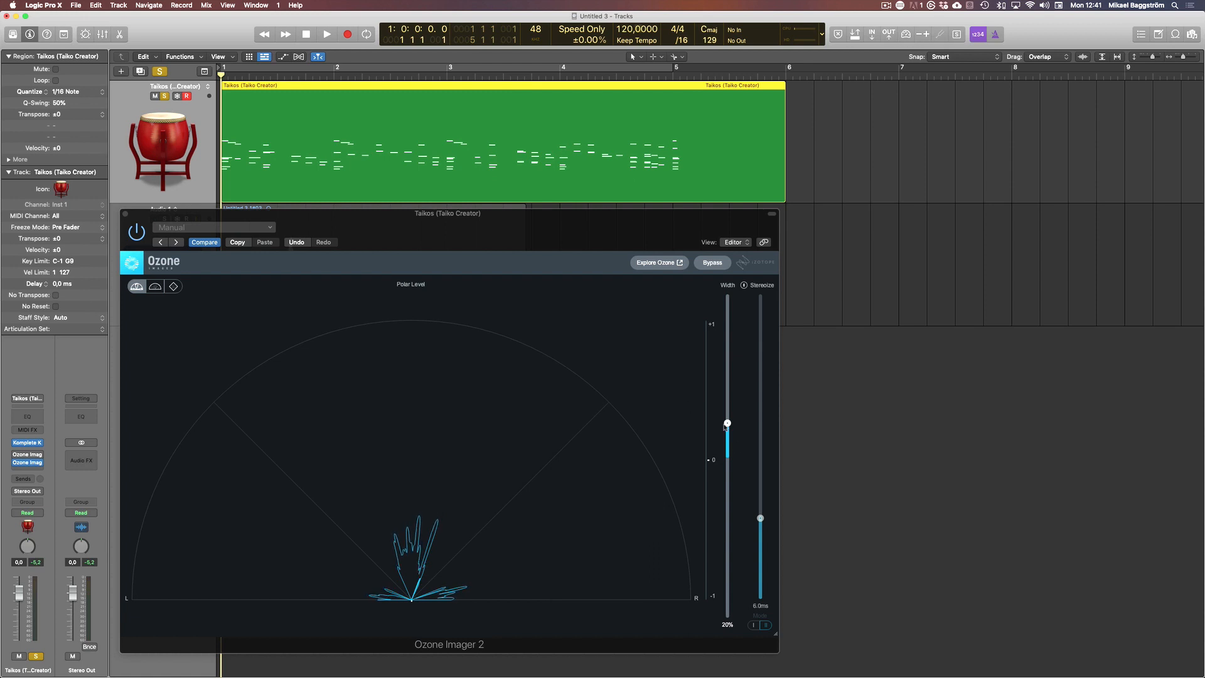
Bring the width in Ozone Imager 2 down to -1%, play the Taikos region briefly and settle the width at 0%
left_click_drag(726, 425, 731, 459)
key("space")
key("space")
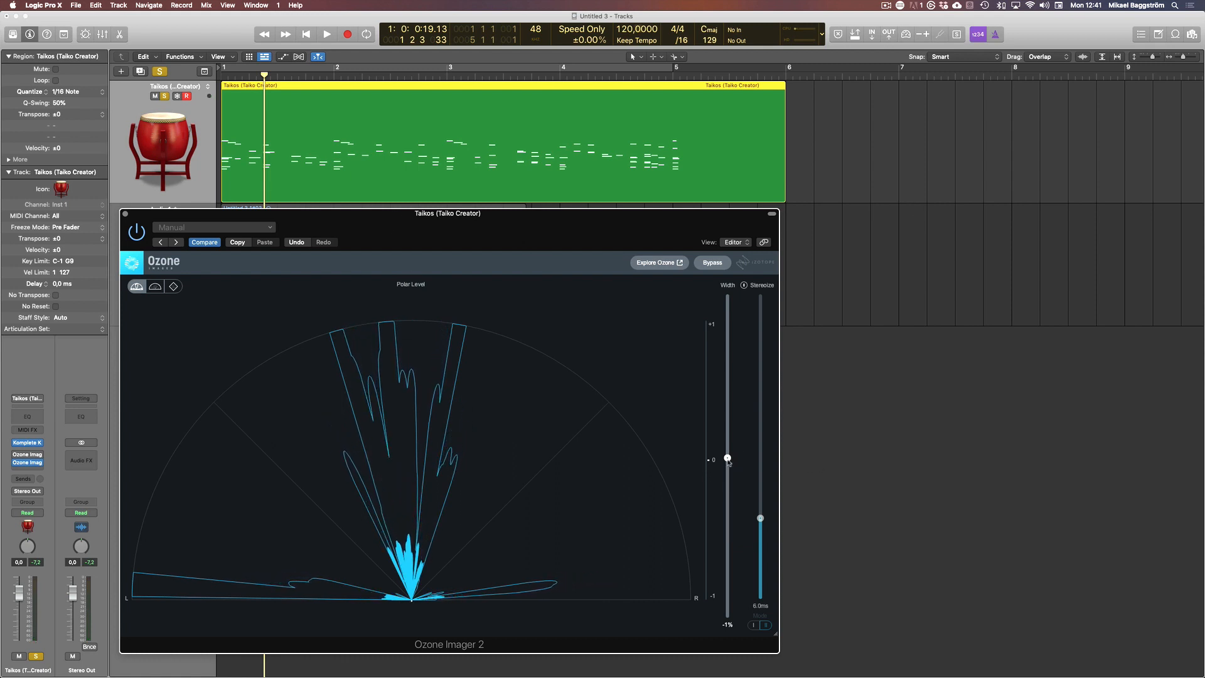
left_click_drag(728, 460, 728, 461)
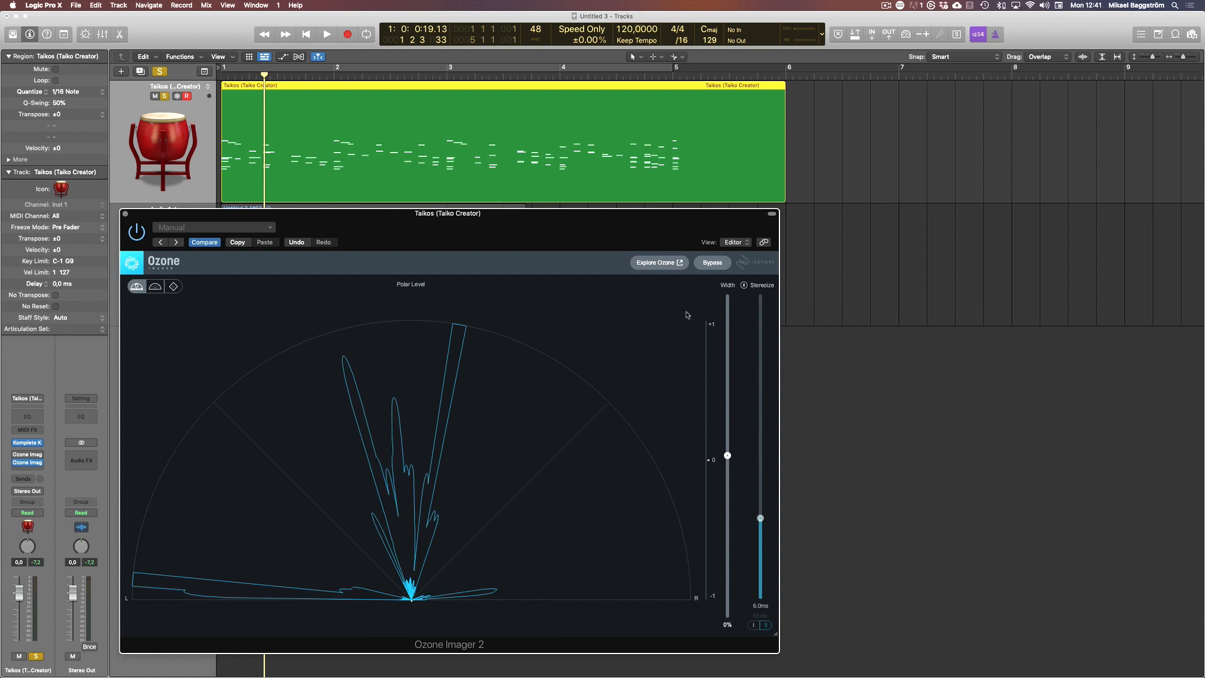
Widen the Taikos track to 48% in Ozone Imager 2 and play the region to hear the result
left_click_drag(728, 457, 728, 381)
key("space")
key("space")
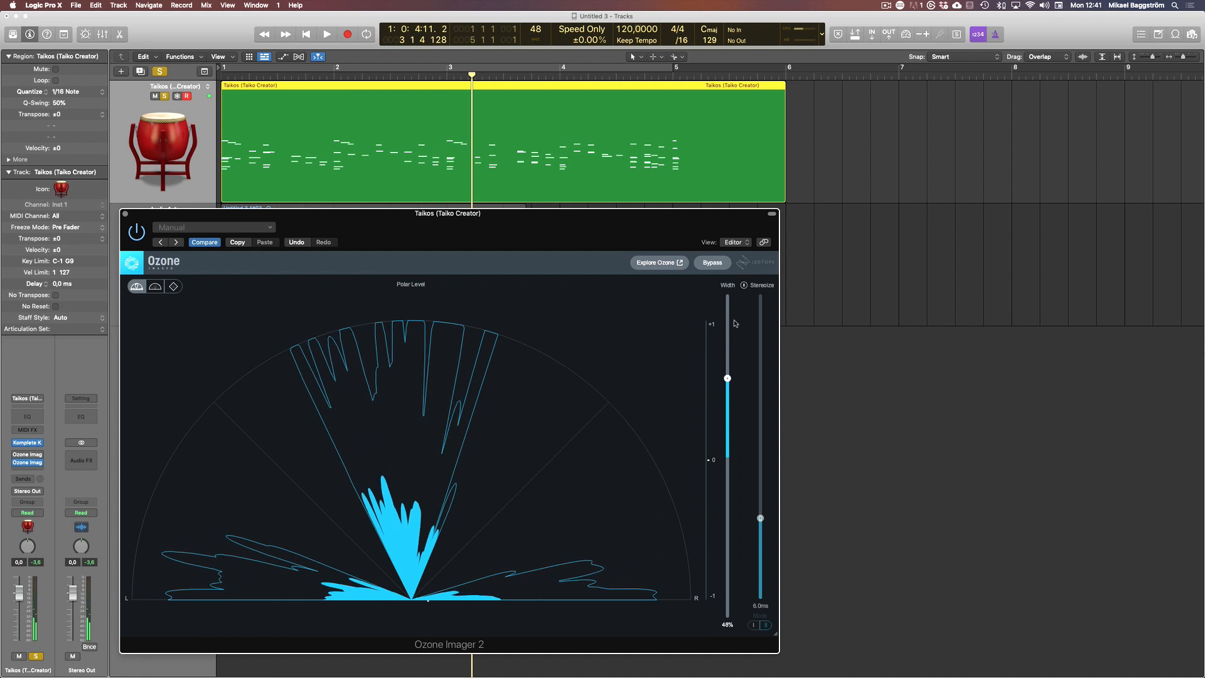
Return the playhead to the start, set the Taikos width in Ozone Imager 2 to 26% and close the plugin window
left_click(555, 173)
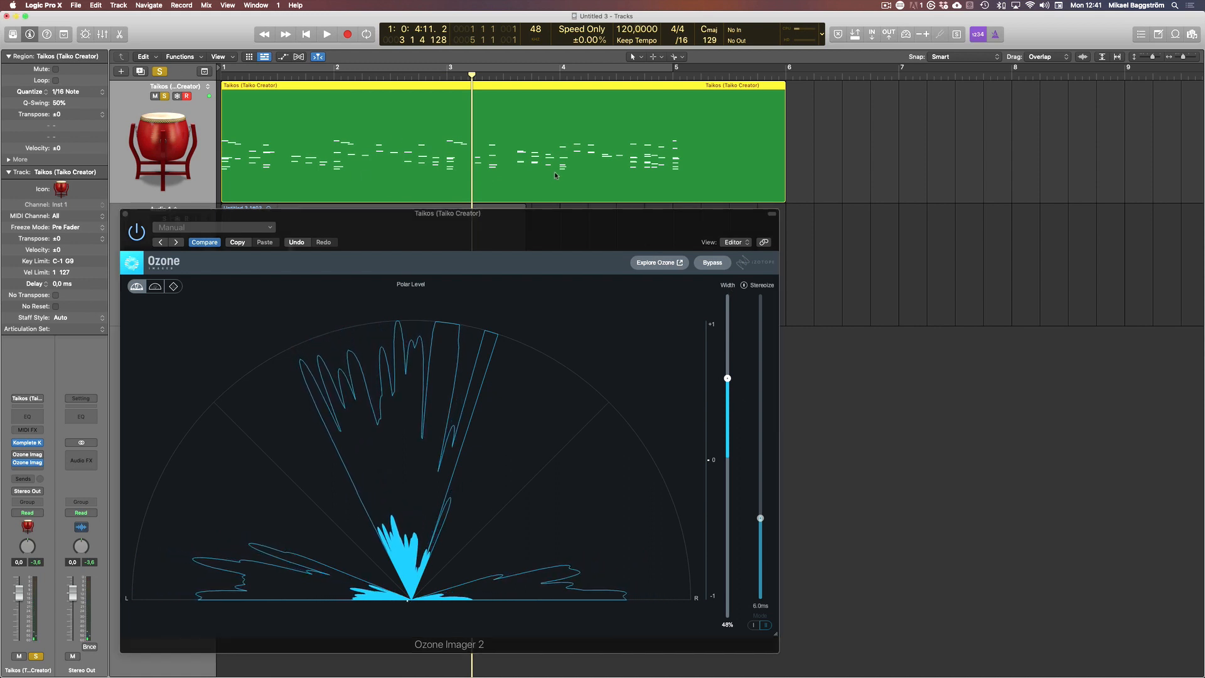
key("Return")
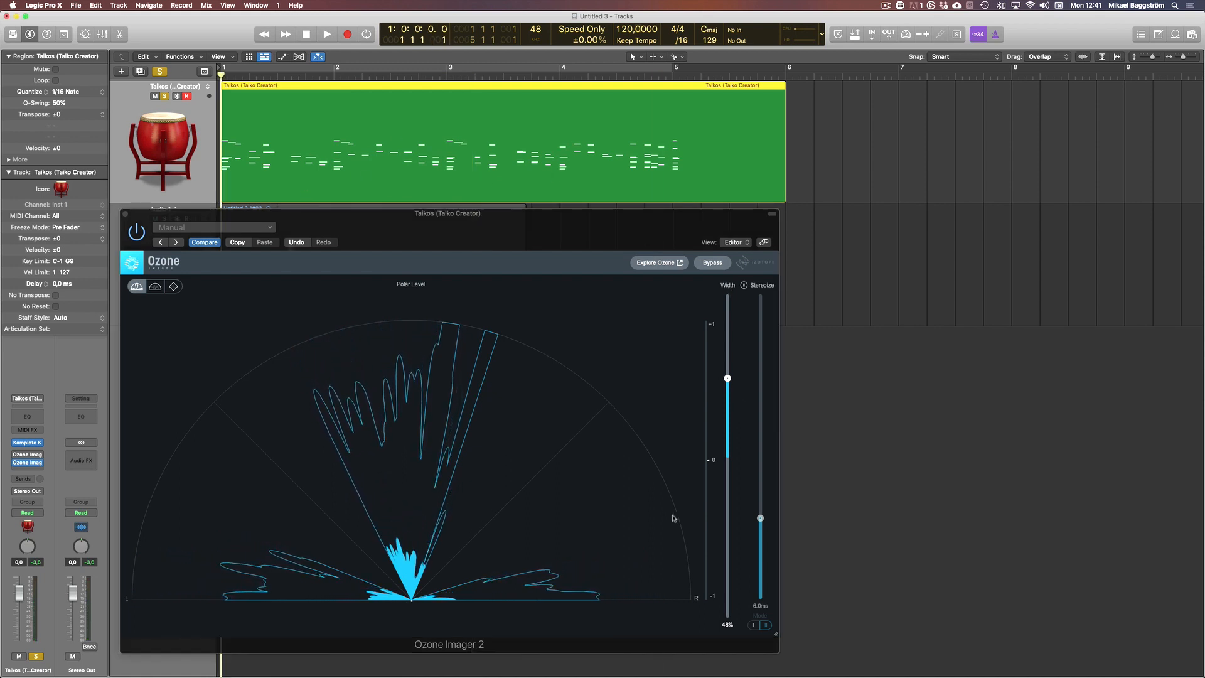
left_click_drag(727, 380, 728, 414)
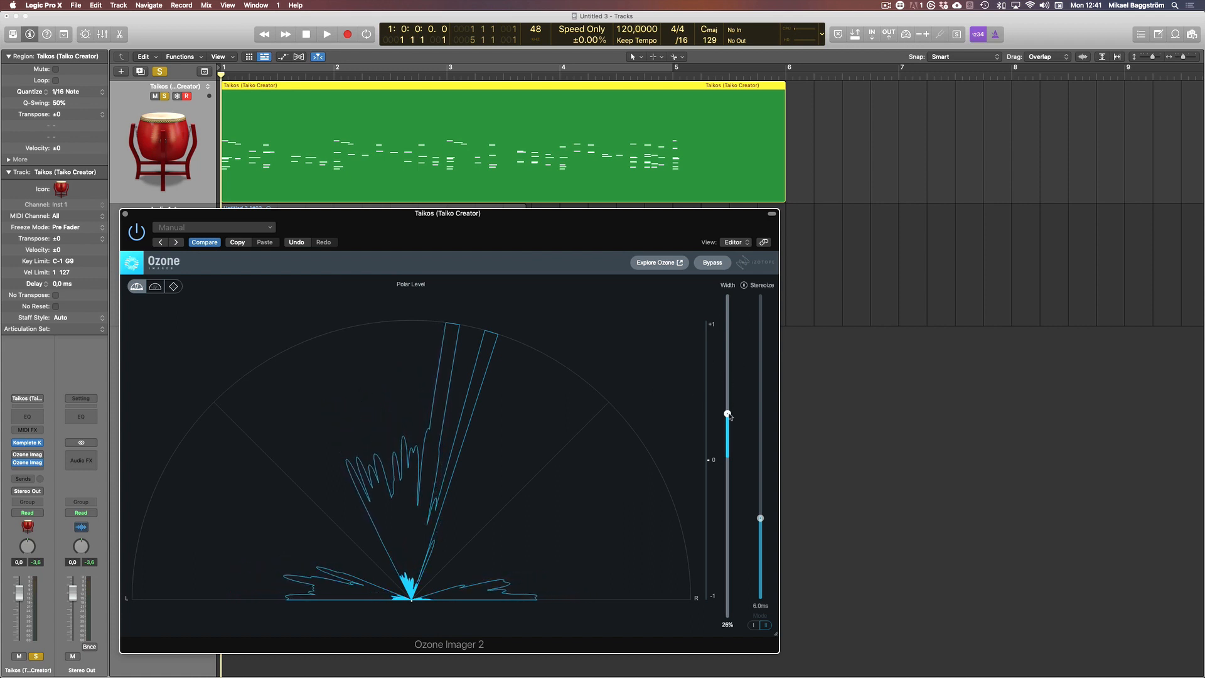
key("super+w")
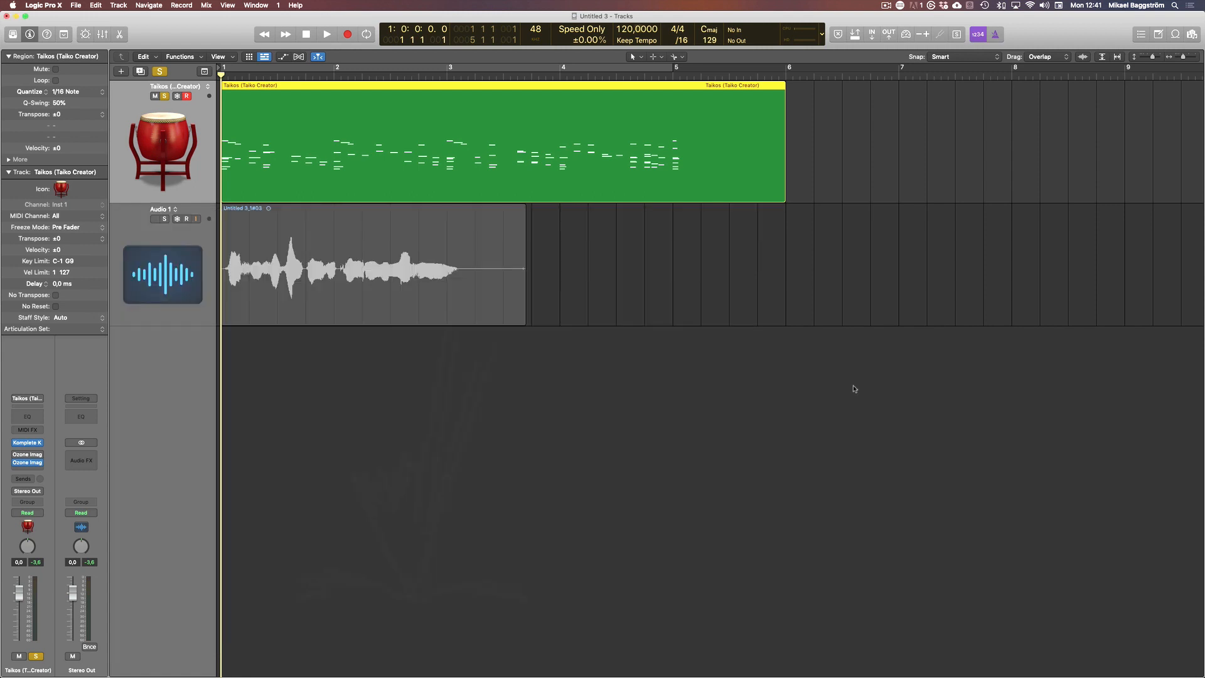
Solo the Audio 1 track and bring up its Ozone Imager 2 window, closing the Taikos one
left_click(126, 295)
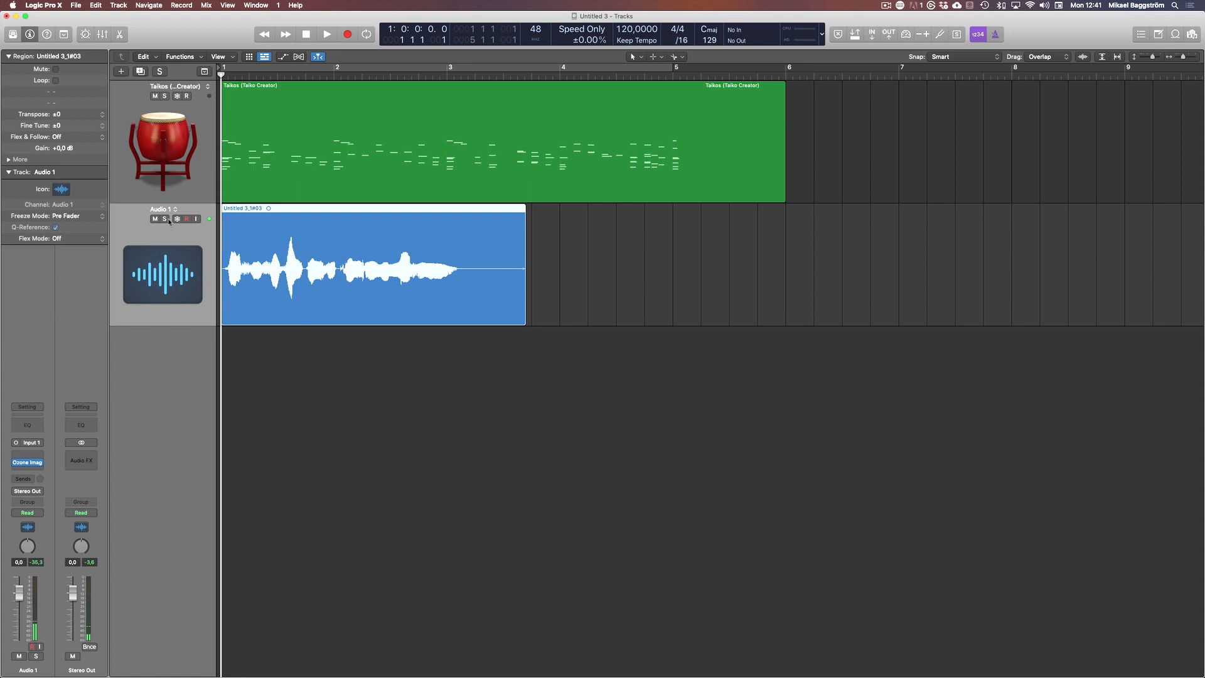
left_click(165, 219)
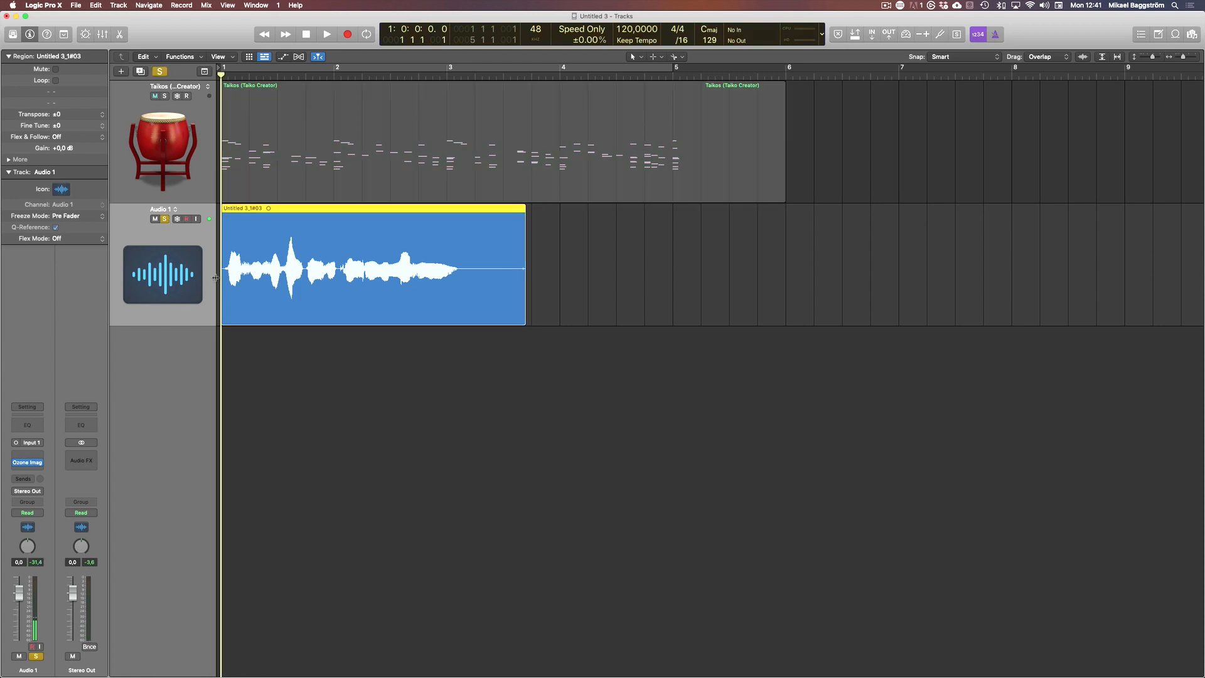
left_click(27, 462)
left_click(125, 214)
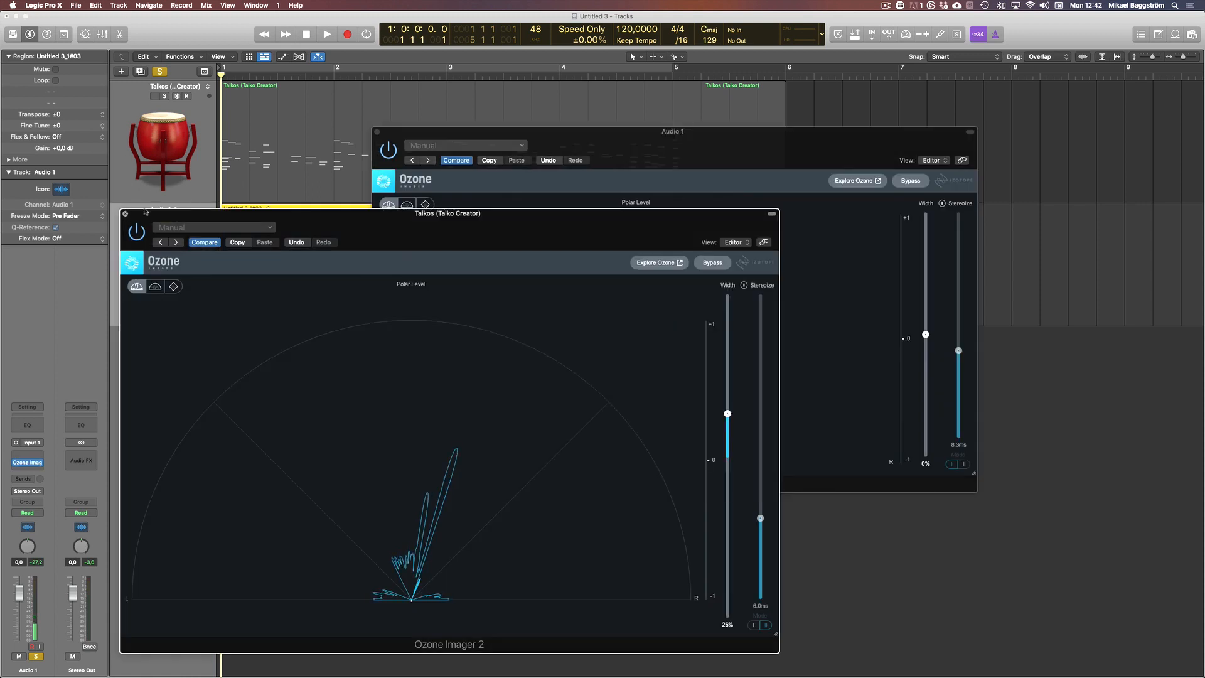
left_click_drag(724, 158, 788, 214)
left_click(361, 391)
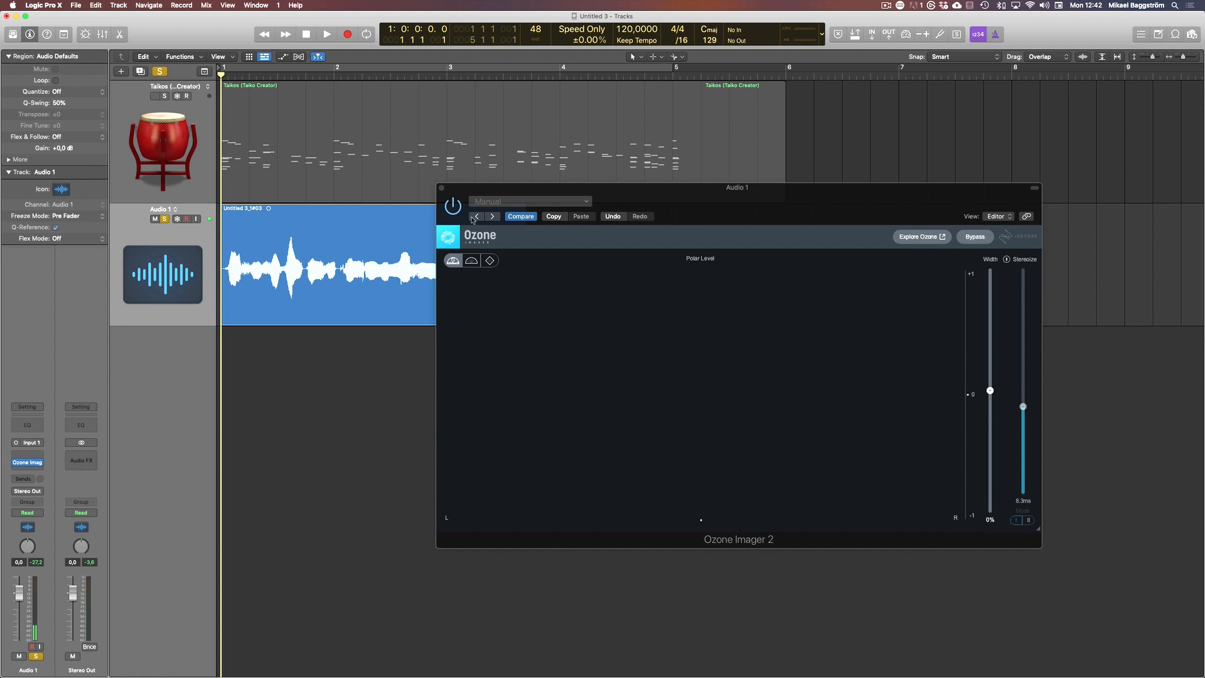
Play the Audio 1 region from the start with the current imager settings and move the plugin window beneath the Taikos region
key("space")
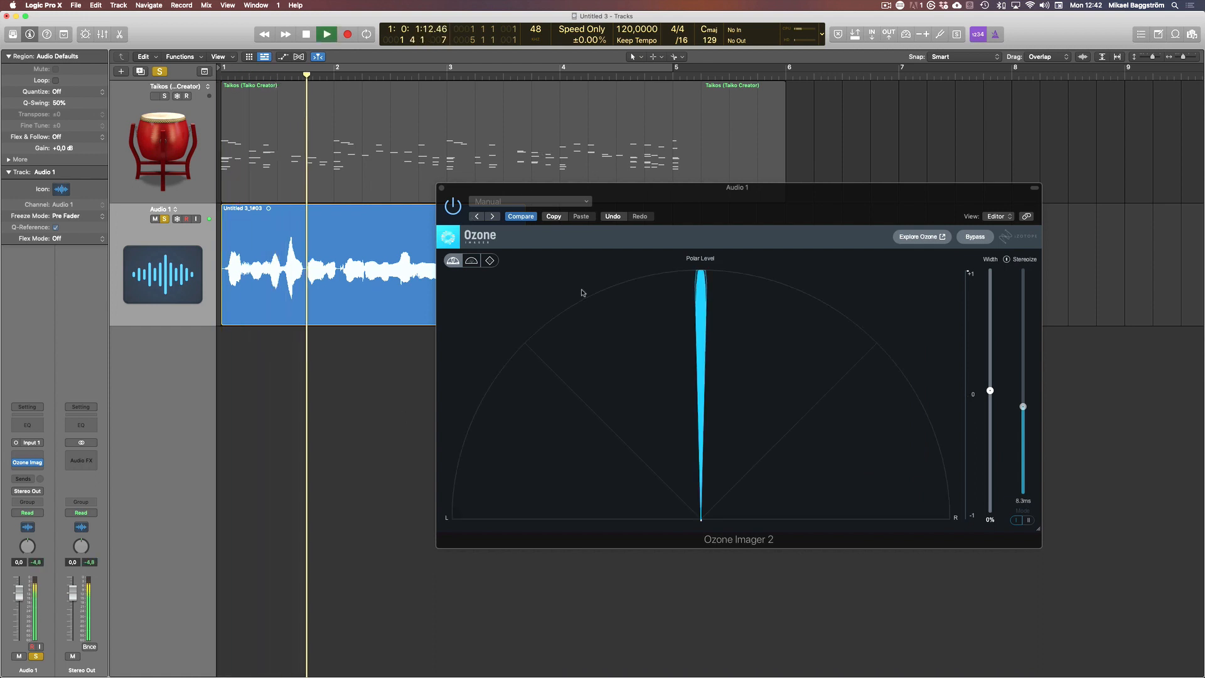
left_click_drag(757, 212, 685, 269)
key("space")
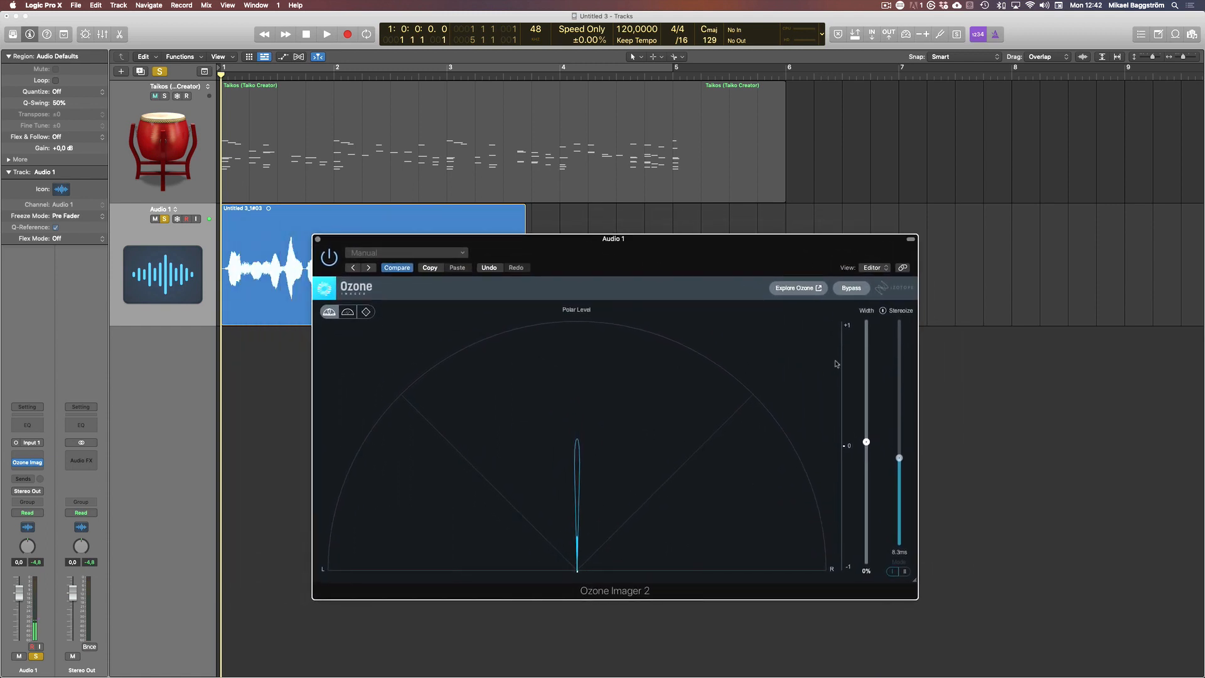
Turn on Stereoize in Audio 1's Ozone Imager 2 to show its mode options, and switch it off again
left_click(884, 312)
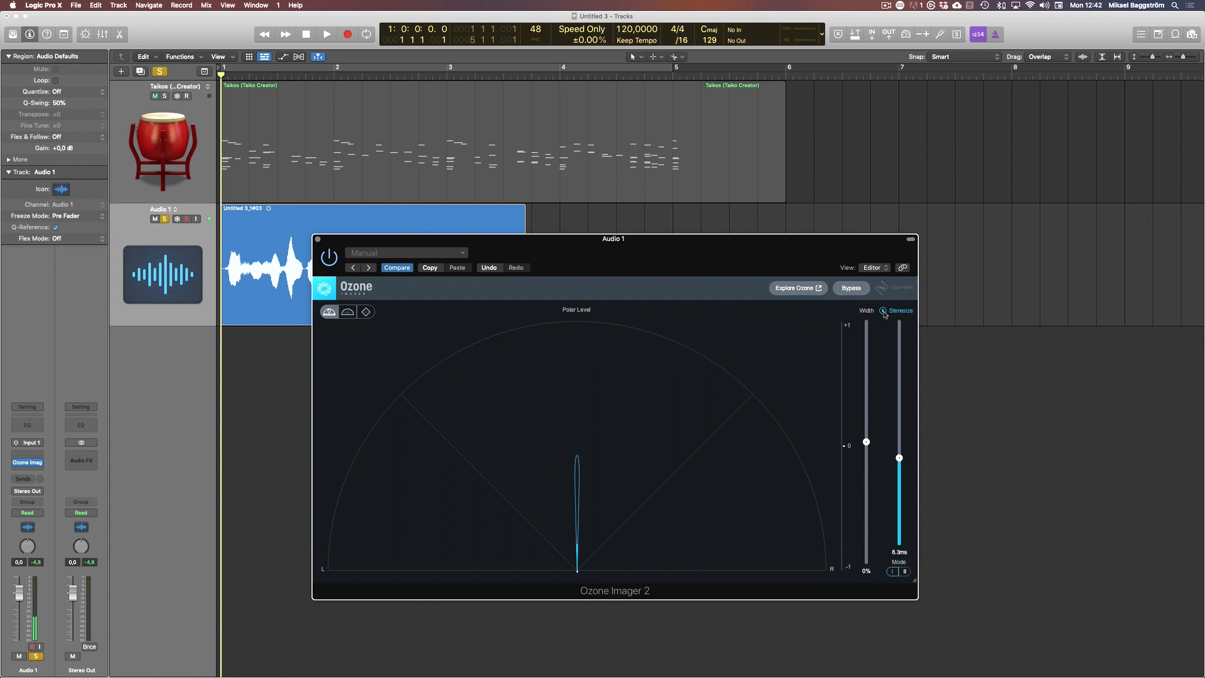
left_click(896, 574)
left_click(899, 574)
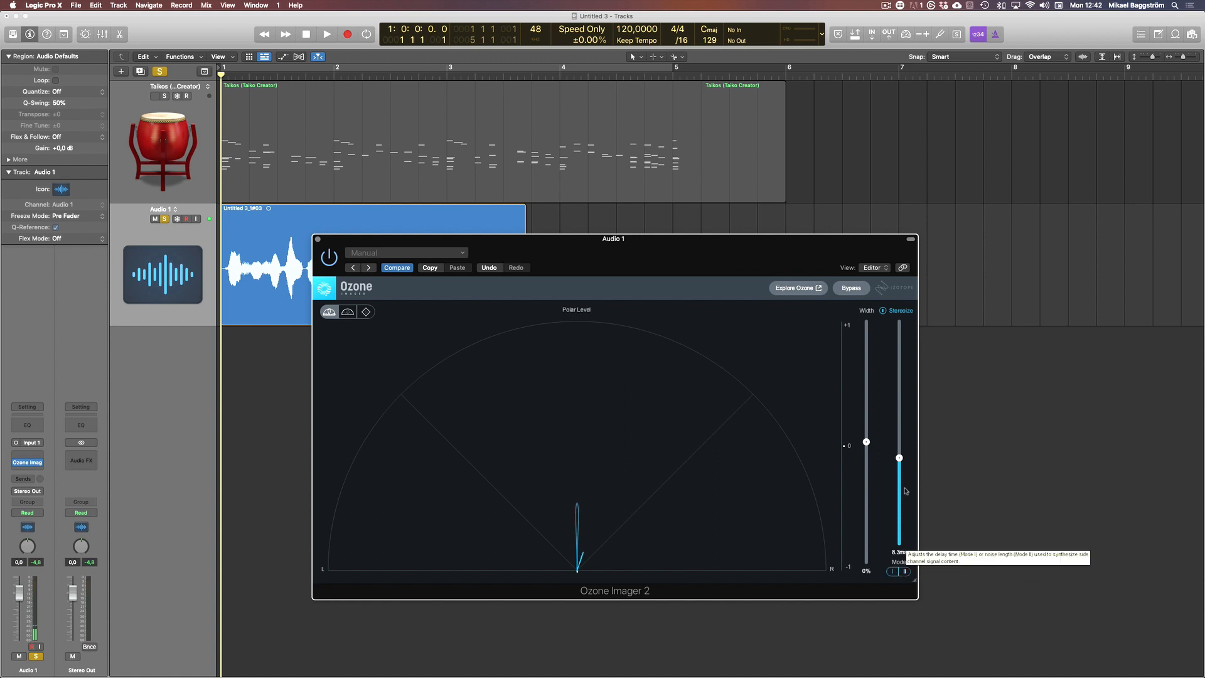
left_click(883, 311)
Play Audio 1 with Stereoize off while raising the width to its maximum, stop playback and reset the width to 0%
key("space")
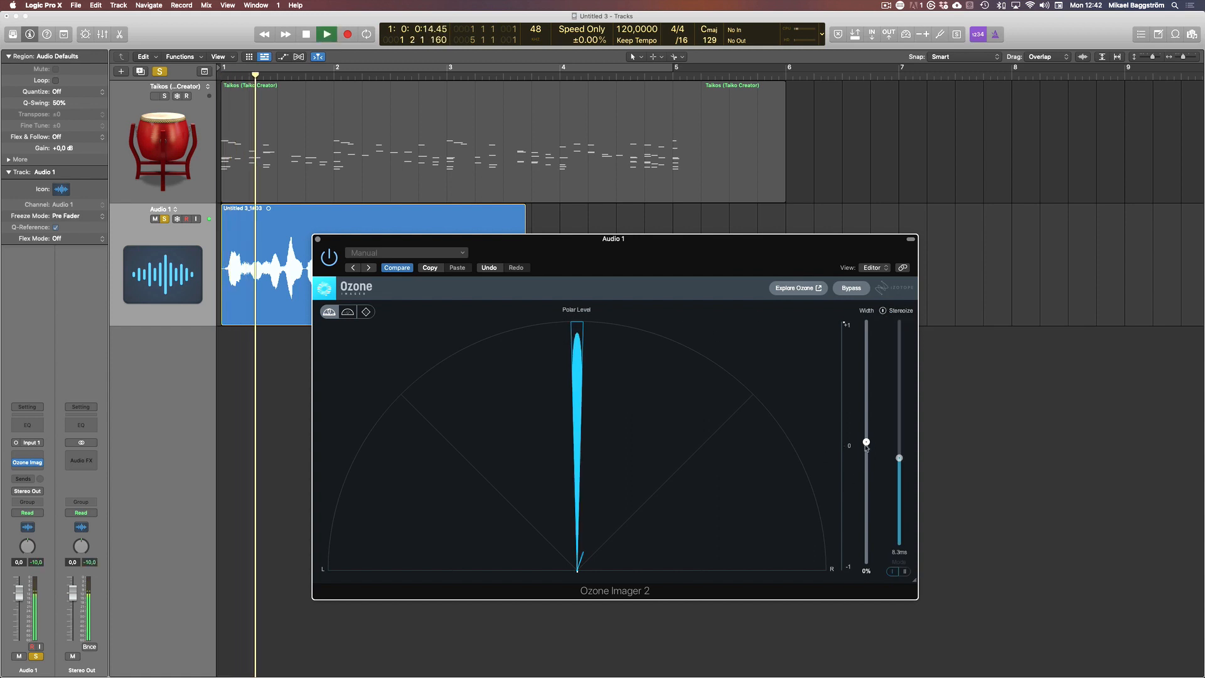
left_click_drag(866, 442, 894, 277)
key("space")
left_click_drag(866, 321, 866, 442)
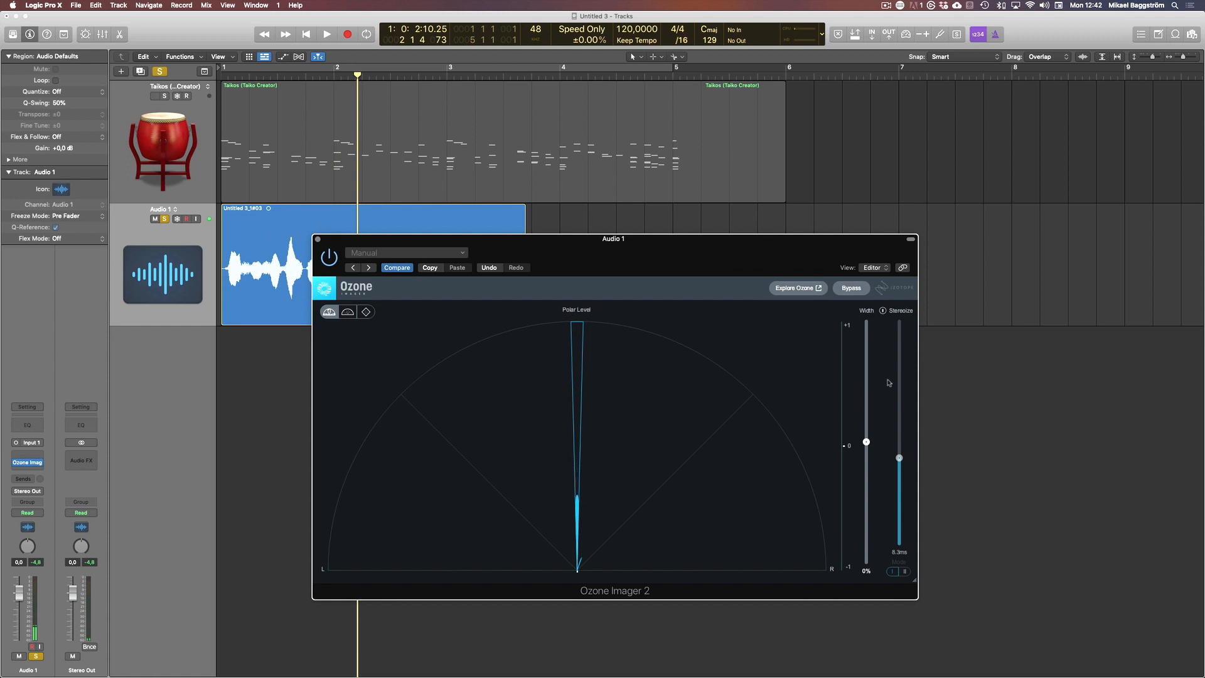
Enable Stereoize on Audio 1 and play from the start while raising the width to 34%
left_click(884, 311)
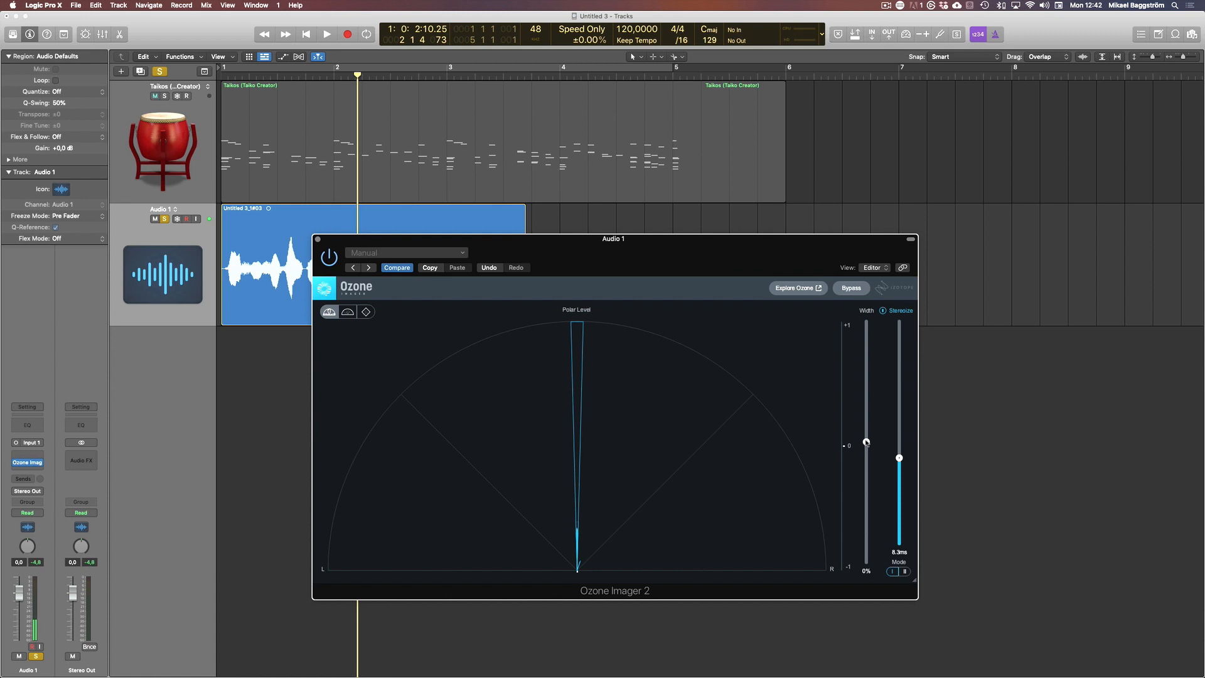
key("Return")
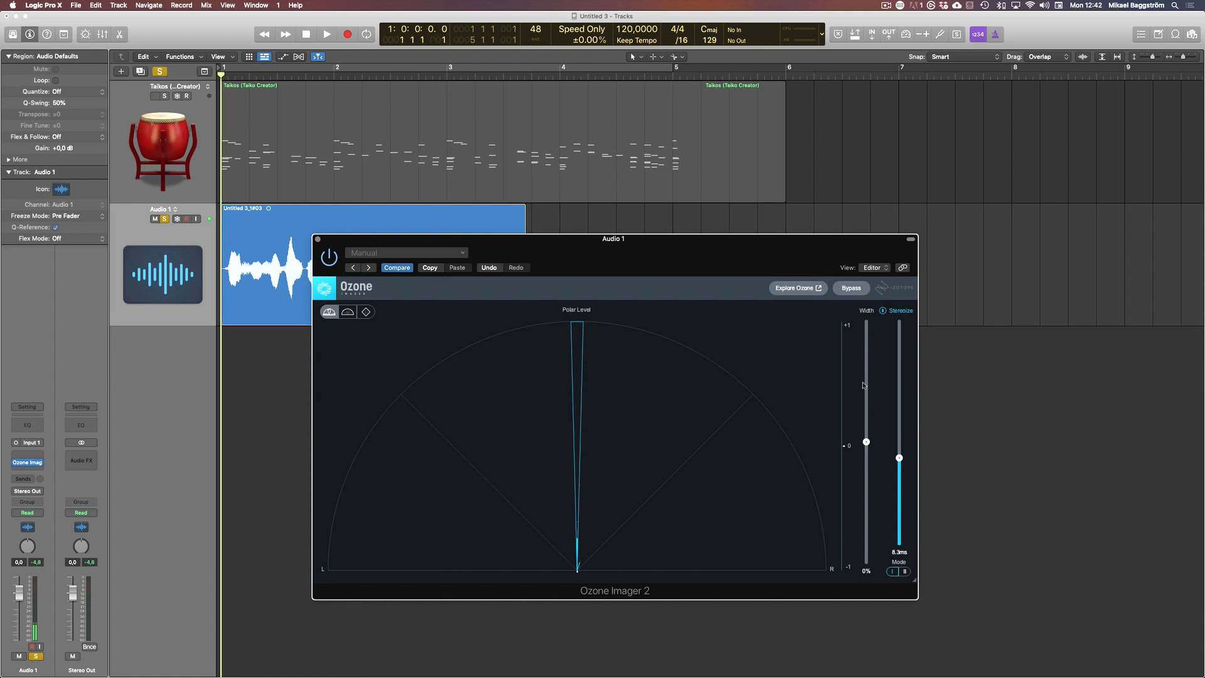
key("space")
left_click_drag(866, 442, 871, 403)
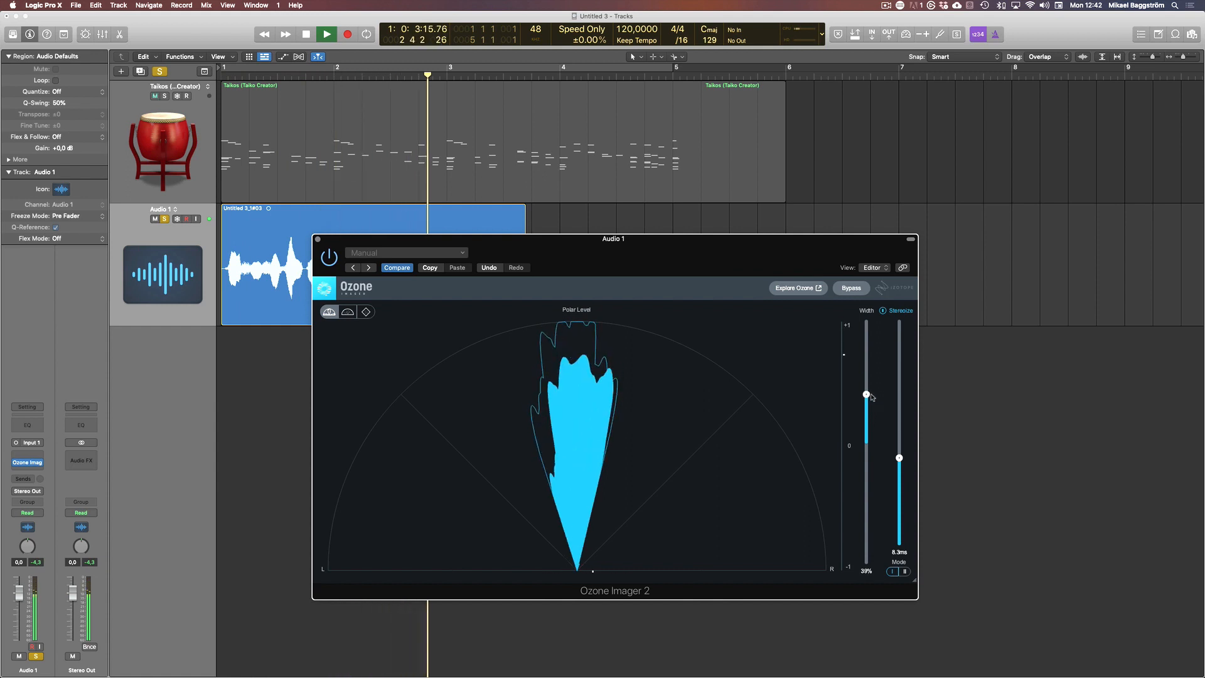
key("space")
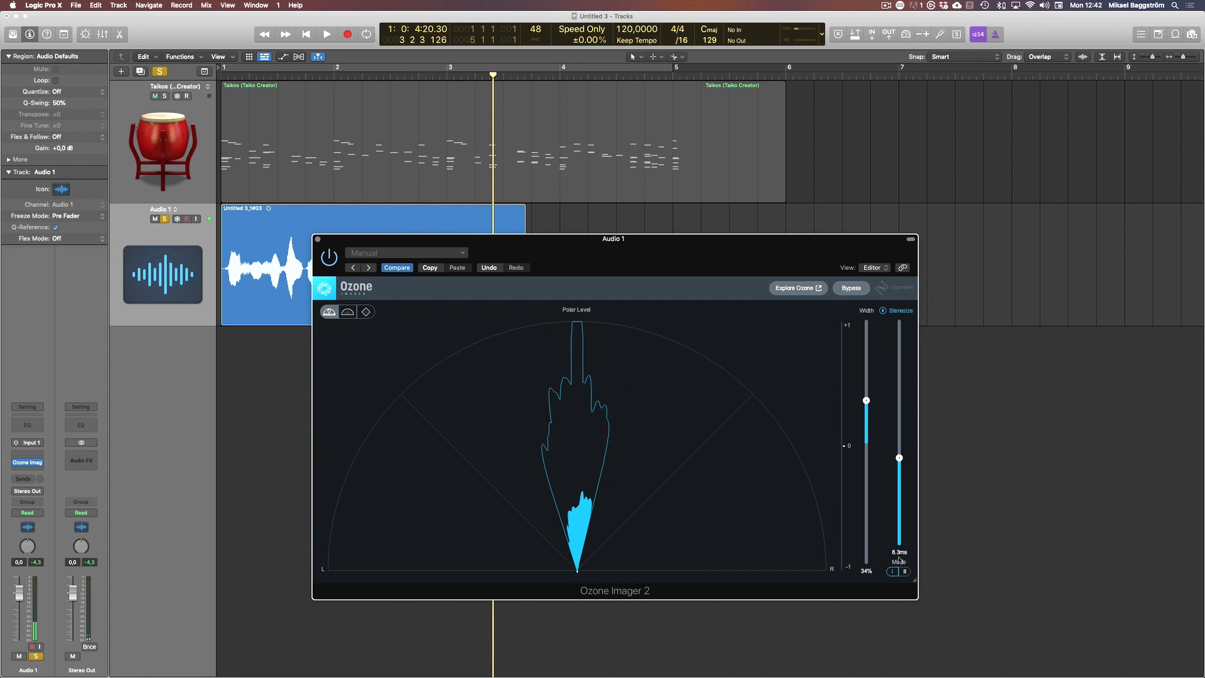
Set the Stereoize amount to 9.1 ms and play the Audio 1 region from the start to hear it
mouse_move(901, 461)
left_mouse_down()
mouse_move(901, 334)
mouse_move(909, 550)
mouse_move(918, 285)
mouse_move(927, 425)
mouse_move(901, 471)
mouse_move(900, 435)
mouse_move(906, 454)
left_mouse_up()
key("Return")
key("space")
key("space")
key("Return")
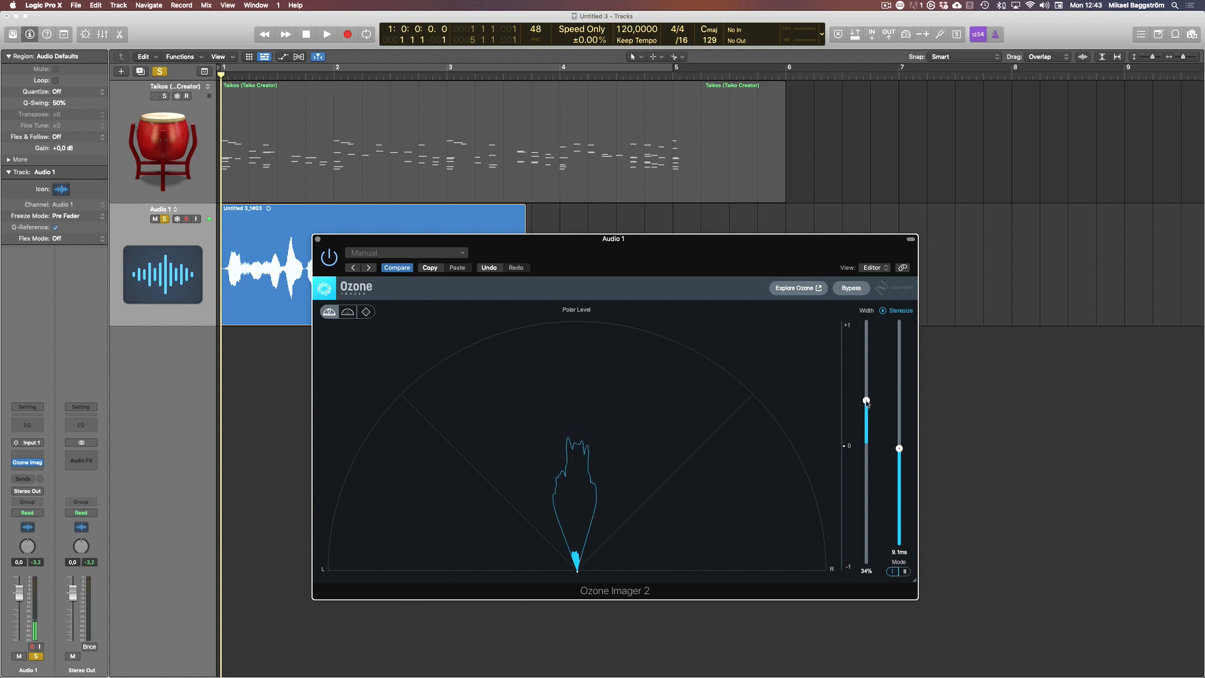
Reduce the Audio 1 width to 19% and play the region to hear the narrower setting
left_click_drag(867, 402, 867, 419)
key("space")
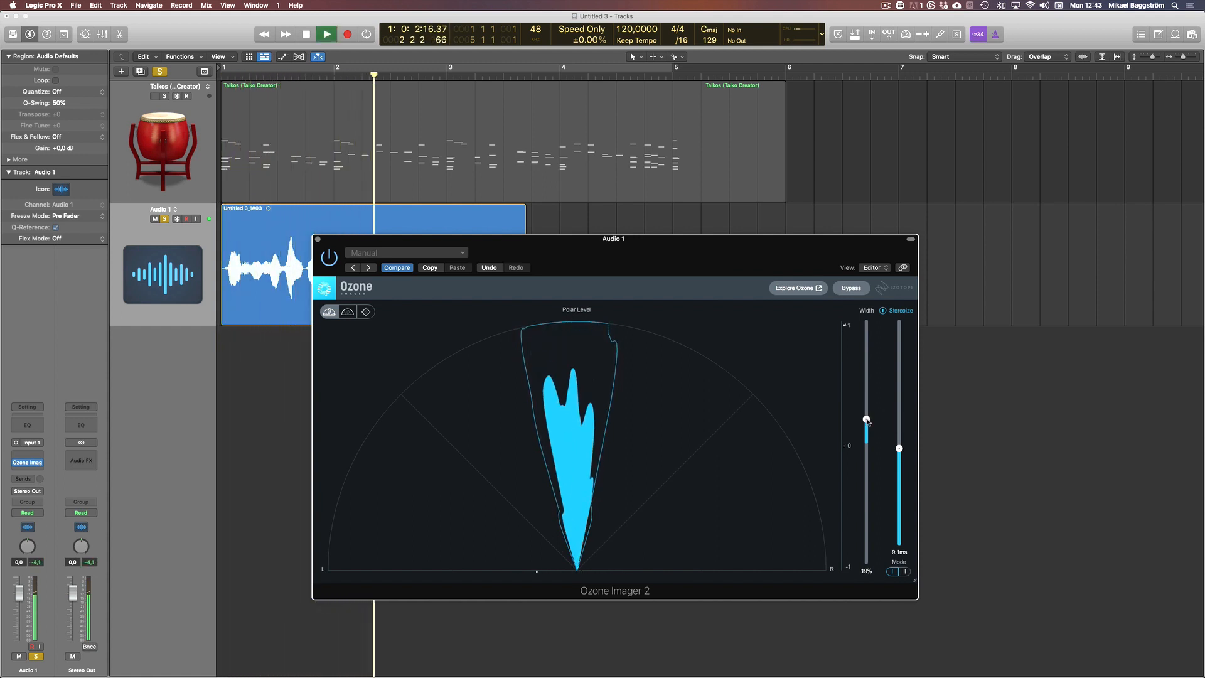
key("space")
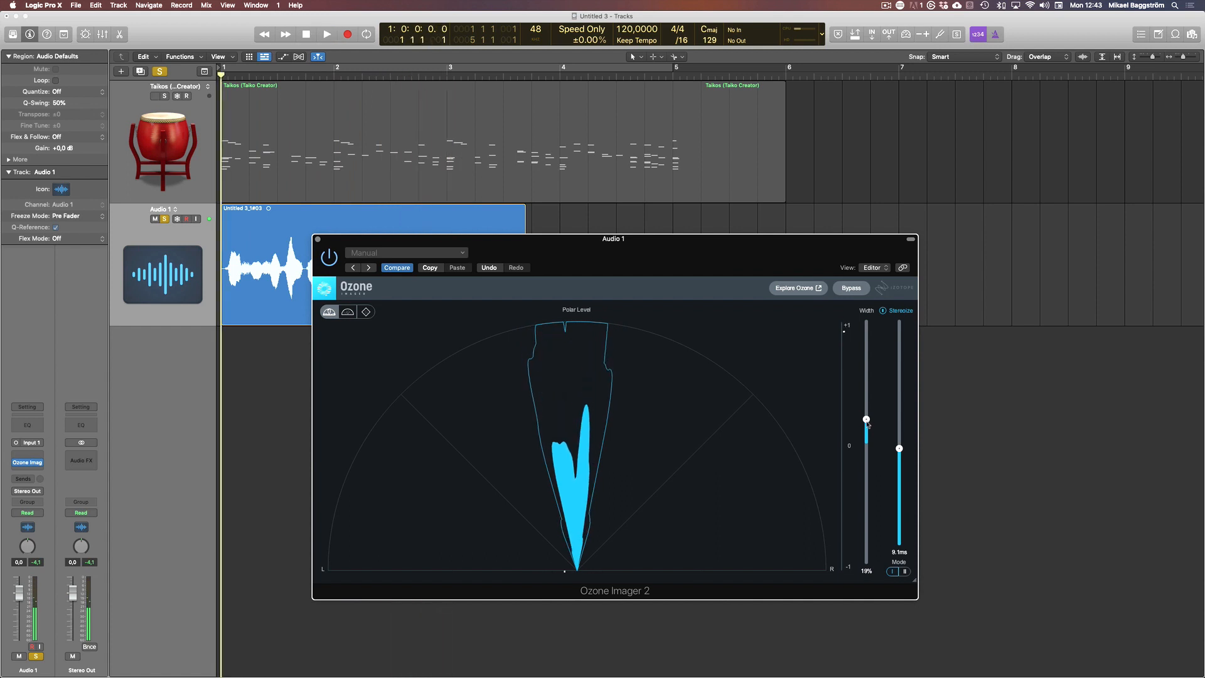
Switch Stereoize to mode II and play the Audio 1 region twice from the start to hear the effect
left_click(905, 572)
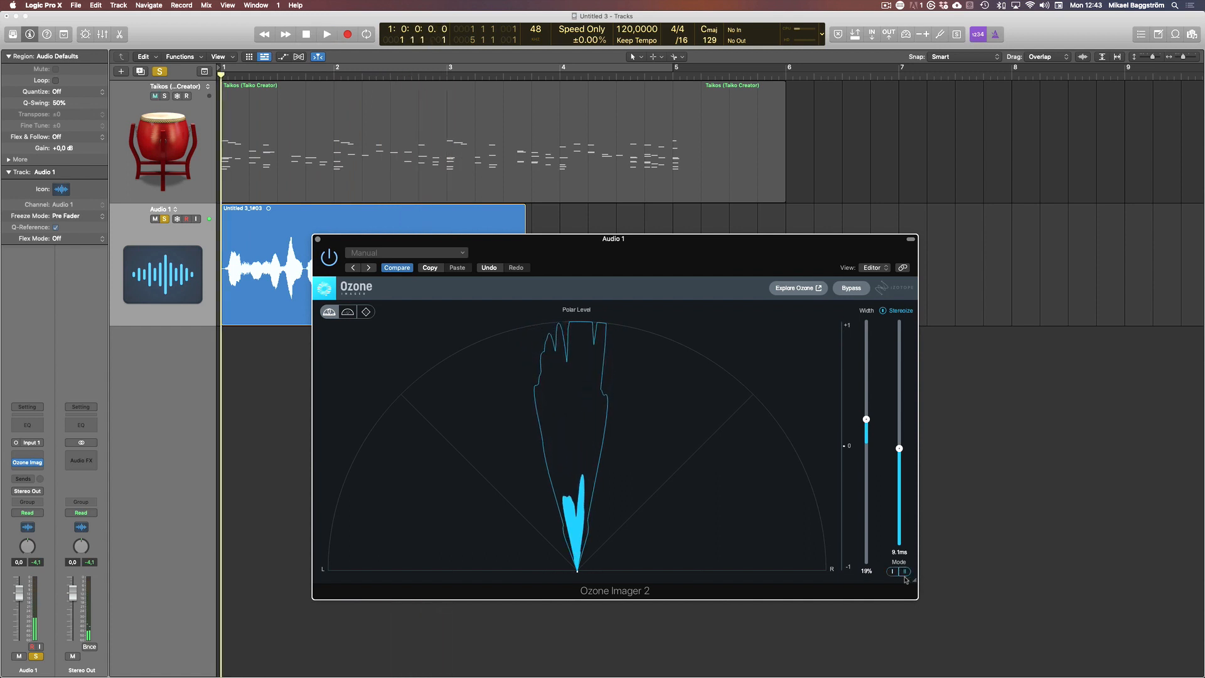
key("space")
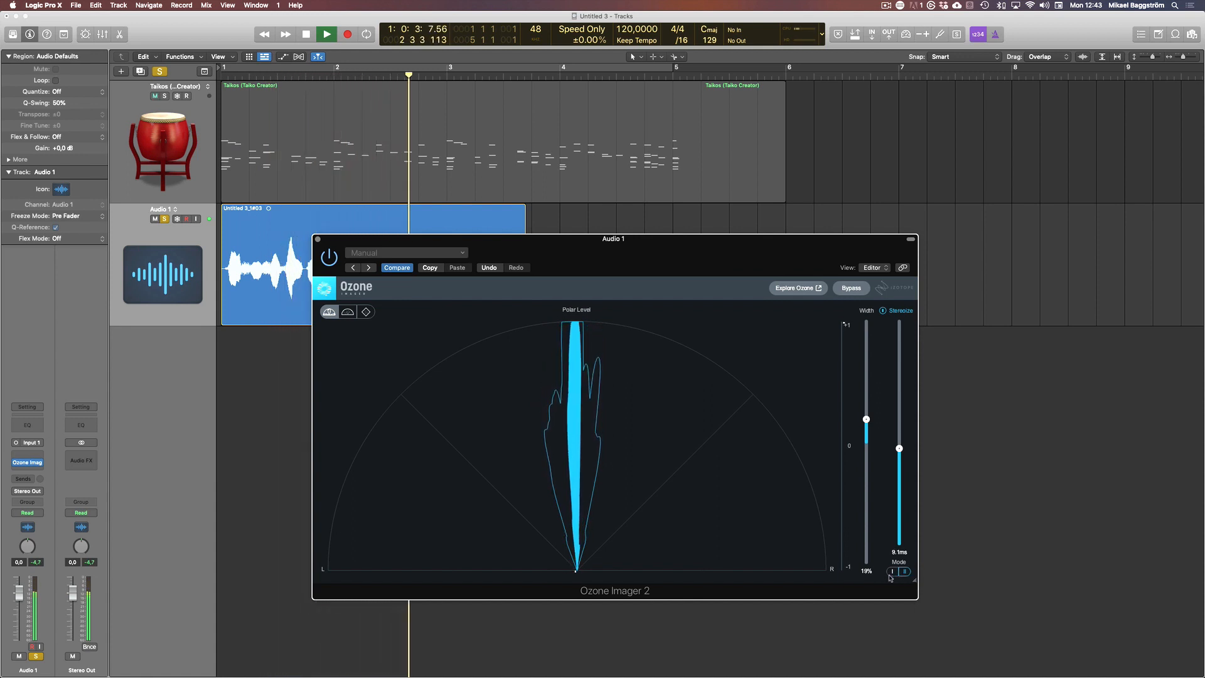
key("space")
key("Return")
key("space")
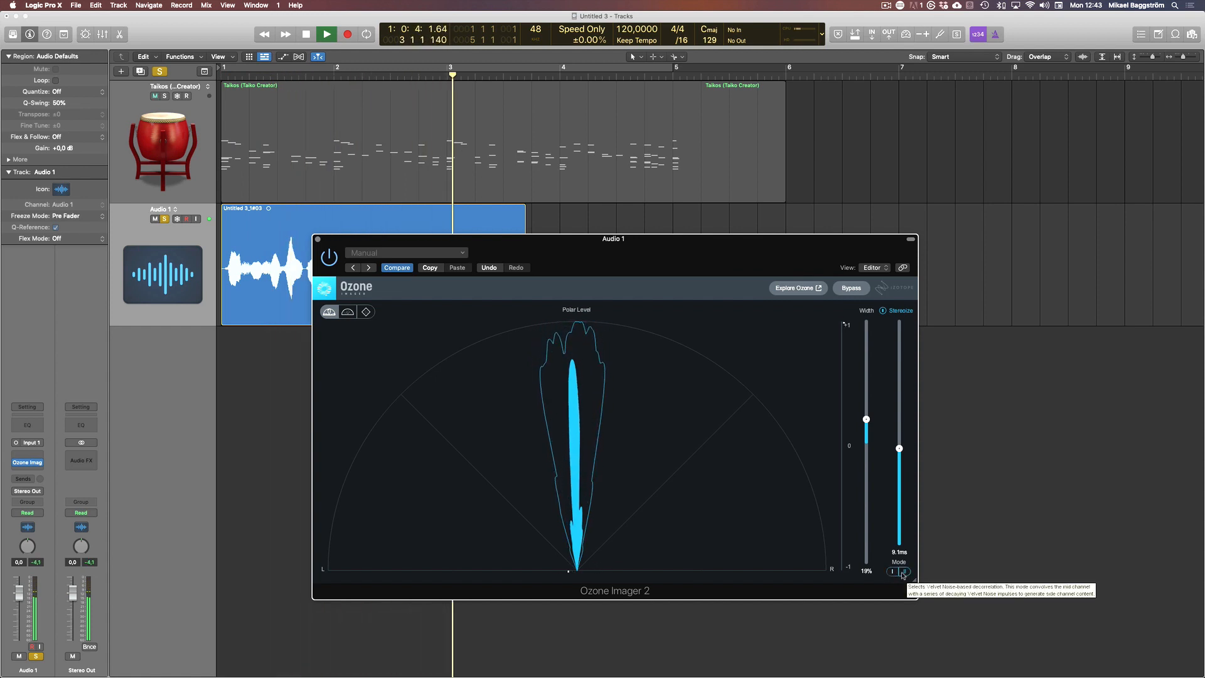
key("space")
Toggle between Stereoize modes I and II, leaving mode II selected, and slightly enlarge and reposition the Audio 1 plugin window
left_click(895, 572)
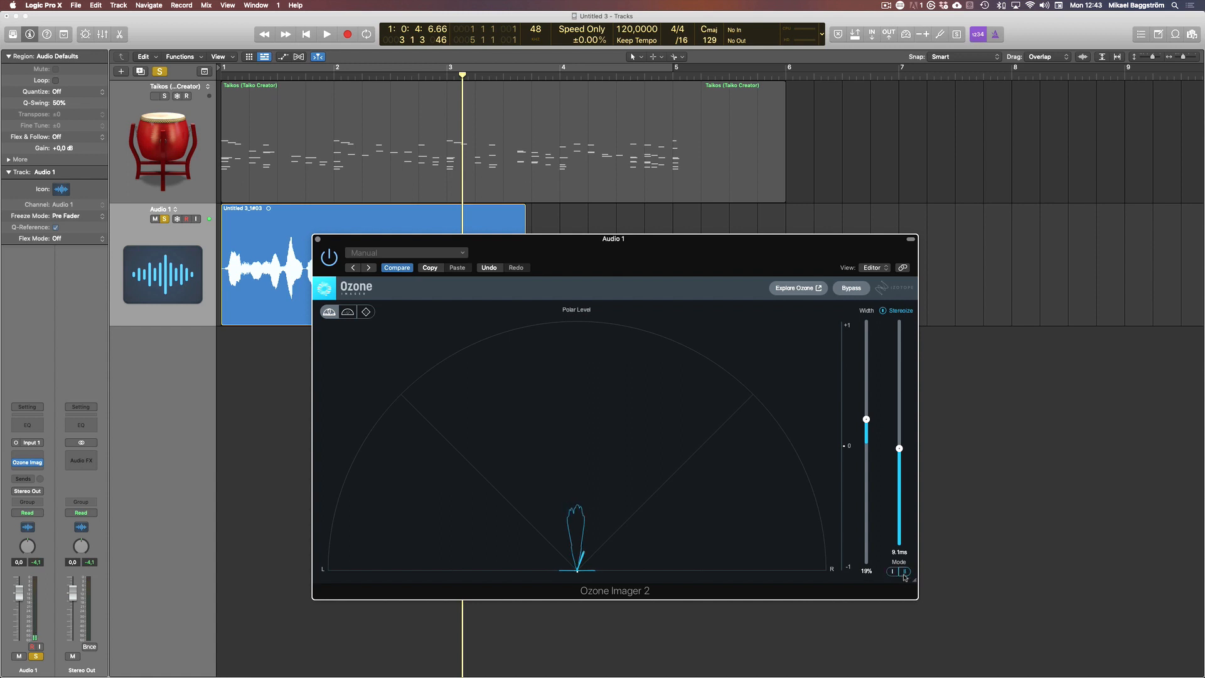
left_click_drag(915, 582, 926, 601)
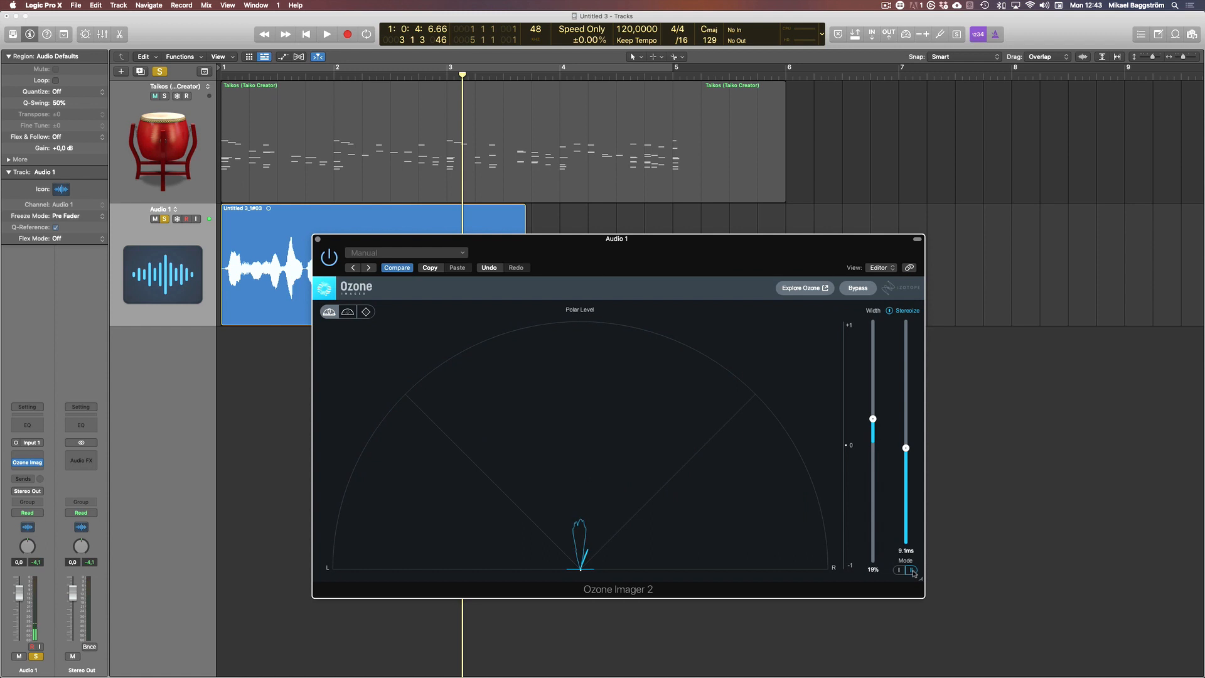
left_click(900, 570)
left_click(909, 572)
left_click_drag(540, 268, 461, 244)
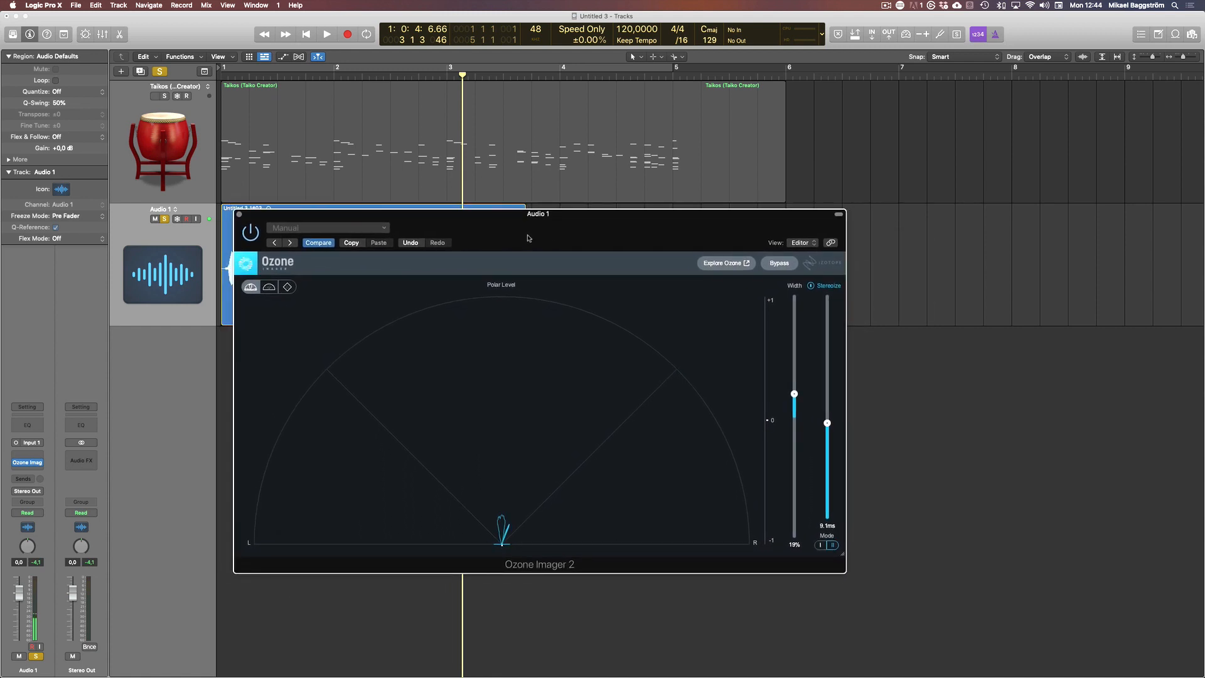
mouse_move(562, 237)
left_mouse_down()
mouse_move(576, 245)
mouse_move(551, 236)
left_mouse_up()
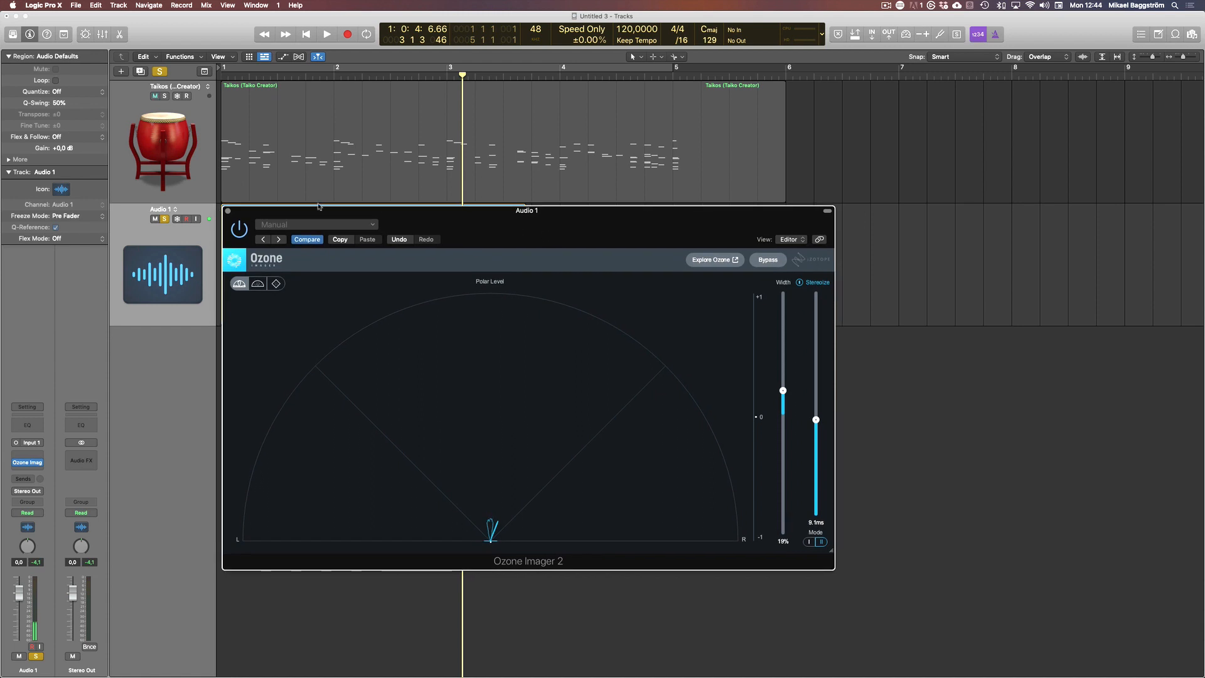